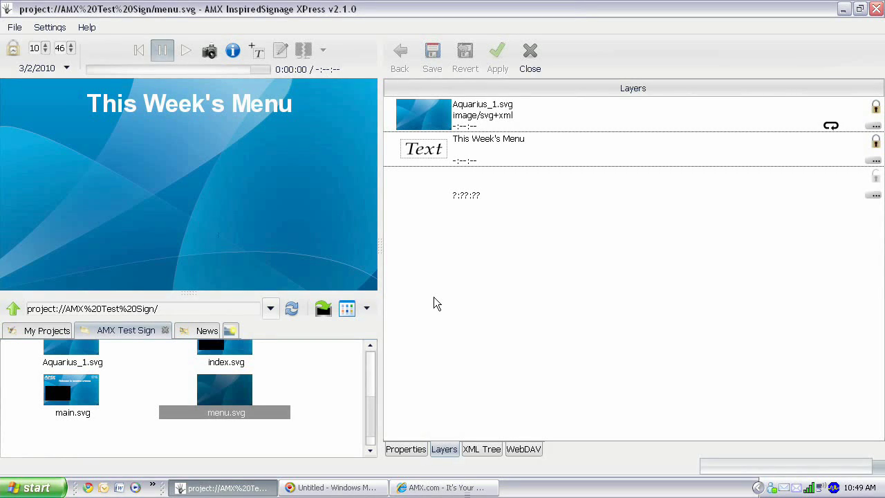
pyautogui.rightClick(313, 387)
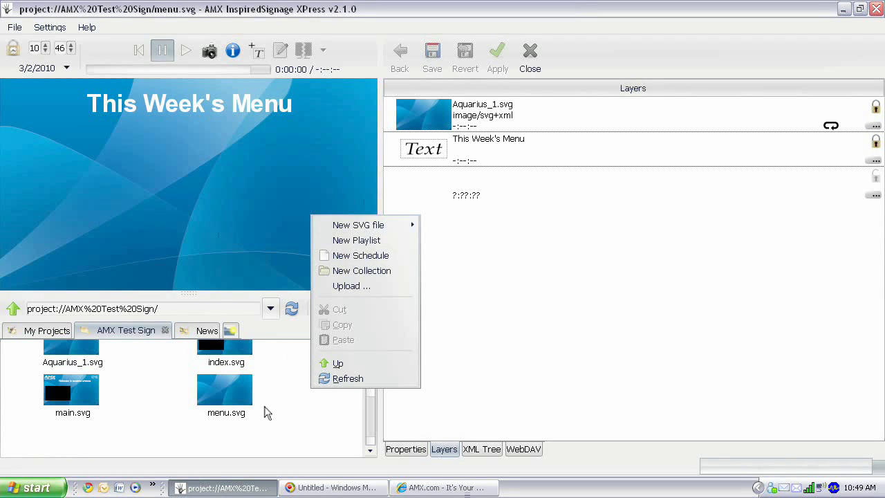
pyautogui.click(265, 433)
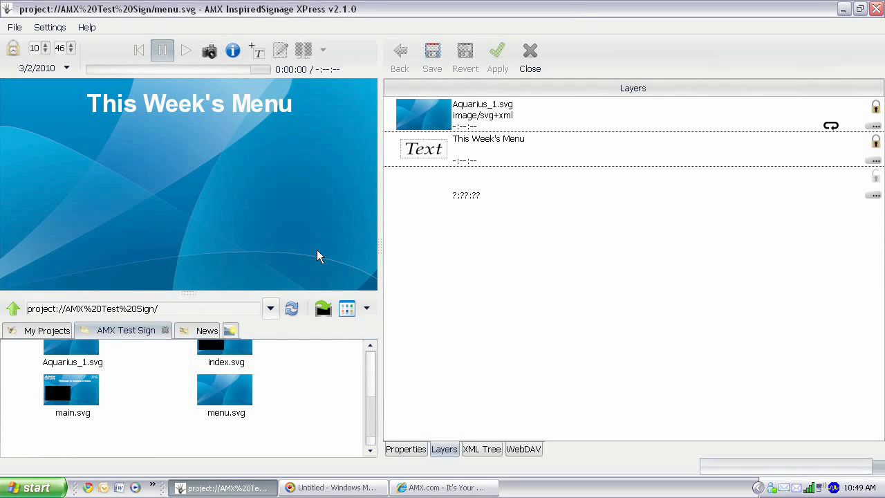
# Add the news_crawler.svg template from the News templates folder to menu.svg as a new layer.
pyautogui.click(199, 332)
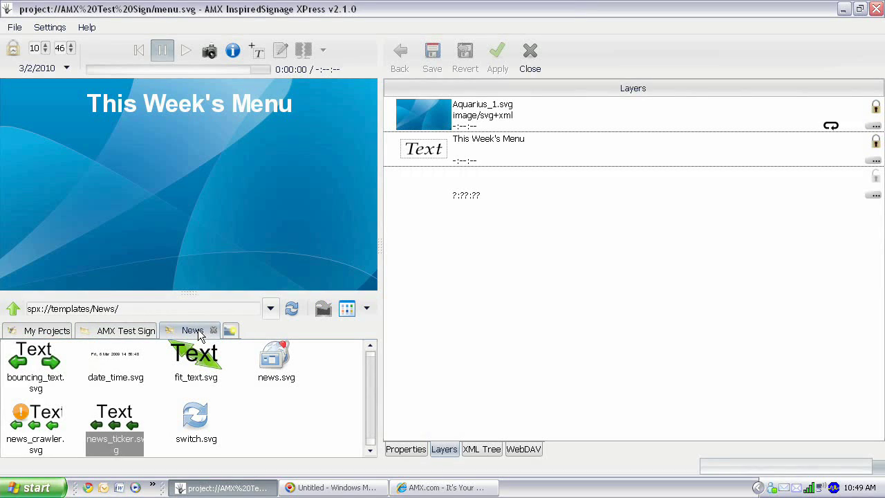
pyautogui.click(13, 309)
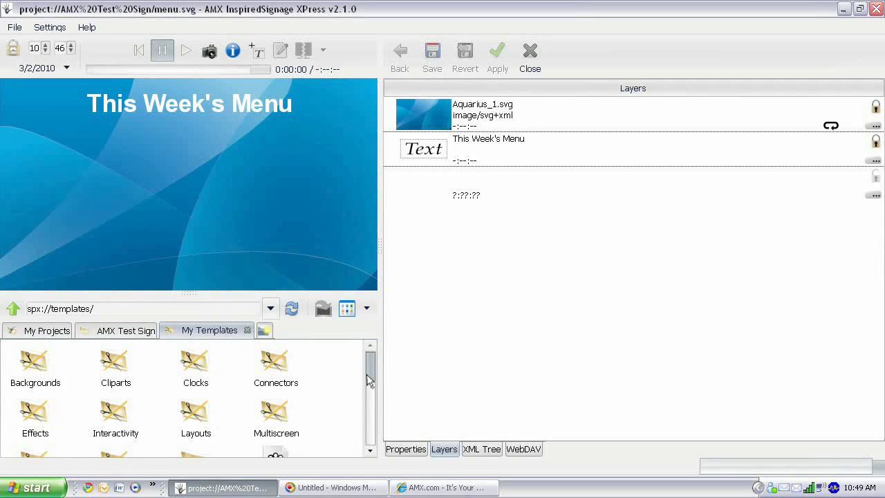
pyautogui.scroll(-1, 367, 381)
pyautogui.doubleClick(26, 419)
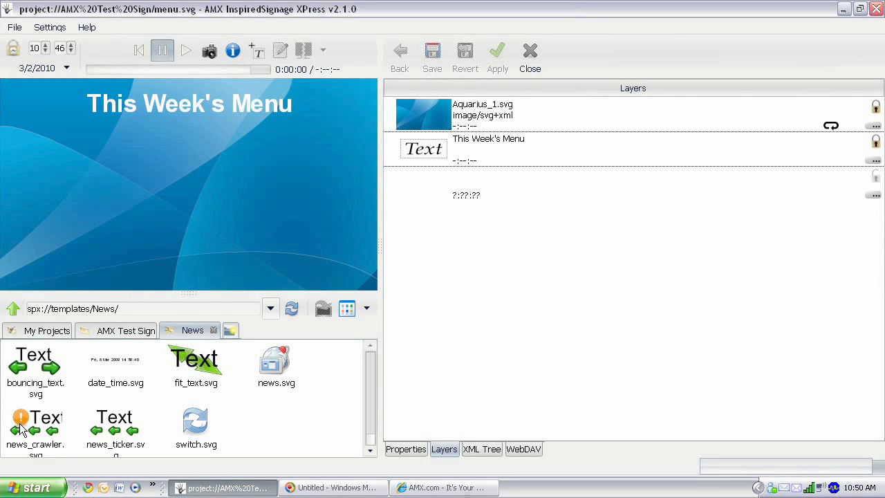
pyautogui.moveTo(21, 428); pyautogui.dragTo(69, 181)
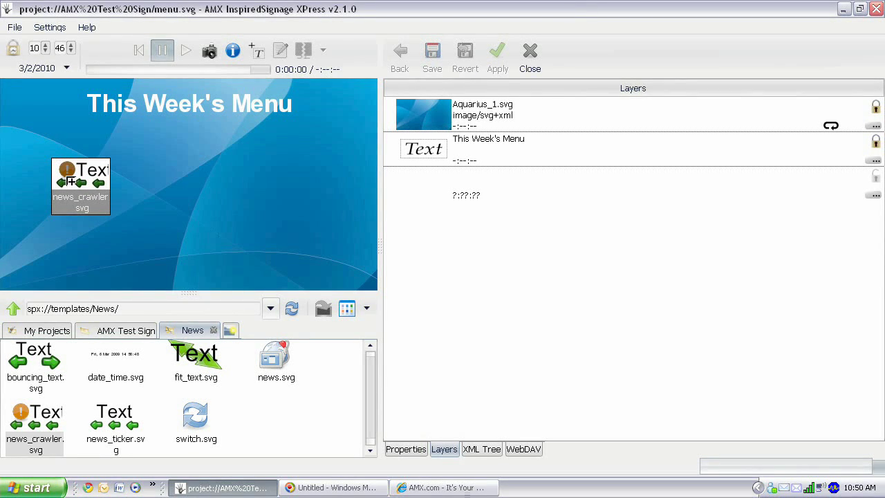
pyautogui.moveTo(70, 181); pyautogui.dragTo(75, 165)
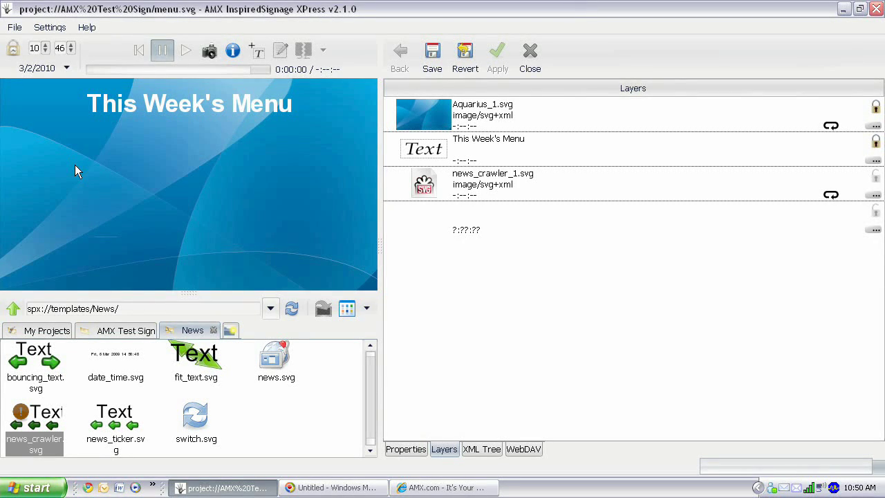
# Play the menu page briefly to preview the news crawler, and pause it while feed items are showing.
pyautogui.click(159, 188)
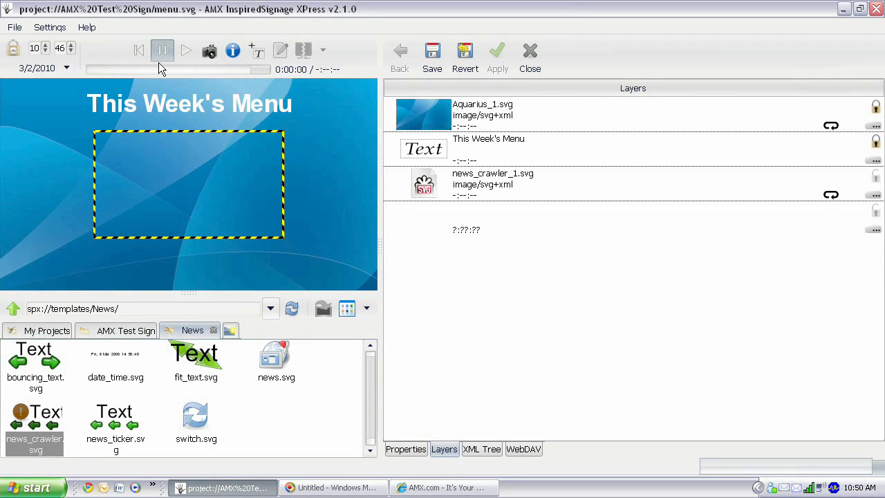
pyautogui.click(185, 50)
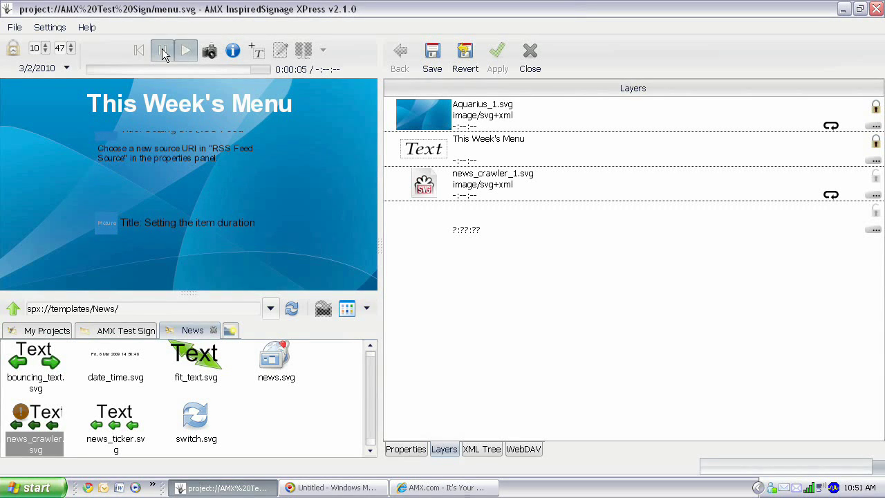
pyautogui.click(163, 51)
# Move and enlarge the news crawler to fill the area below the This Week's Menu heading, and save the page.
pyautogui.moveTo(137, 158); pyautogui.dragTo(56, 149)
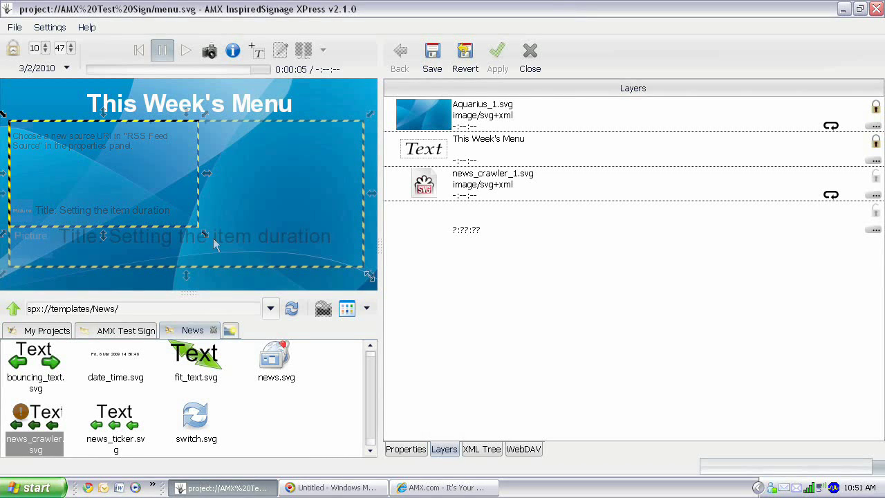
pyautogui.moveTo(211, 239); pyautogui.dragTo(370, 286)
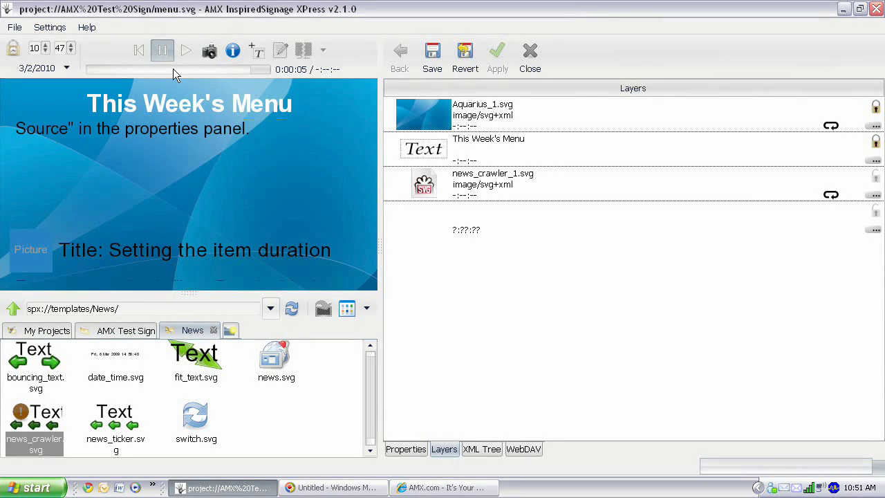
pyautogui.click(187, 50)
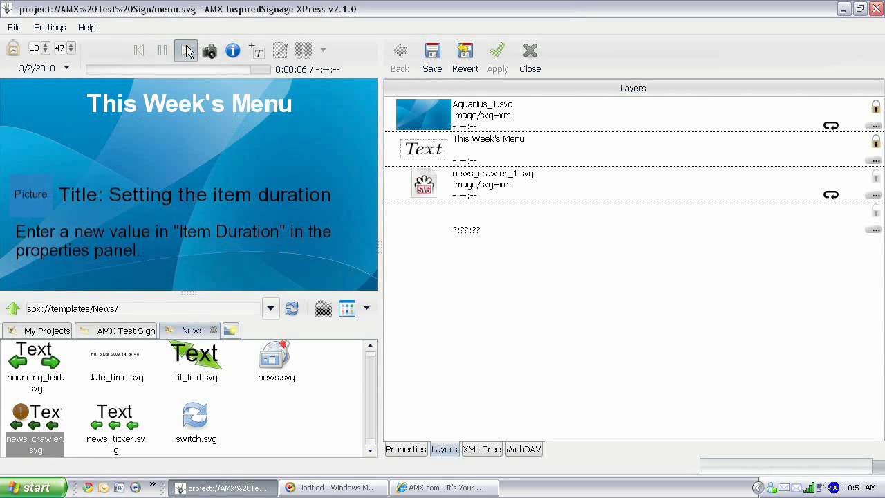
pyautogui.click(163, 52)
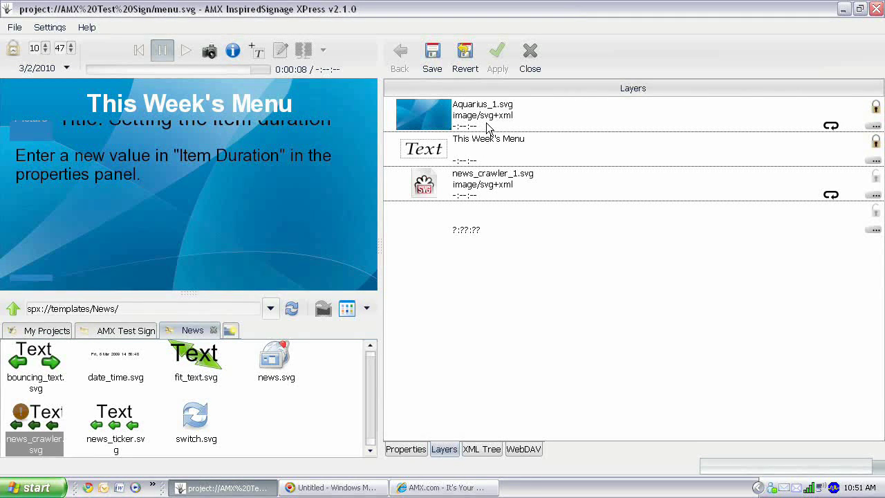
pyautogui.click(432, 51)
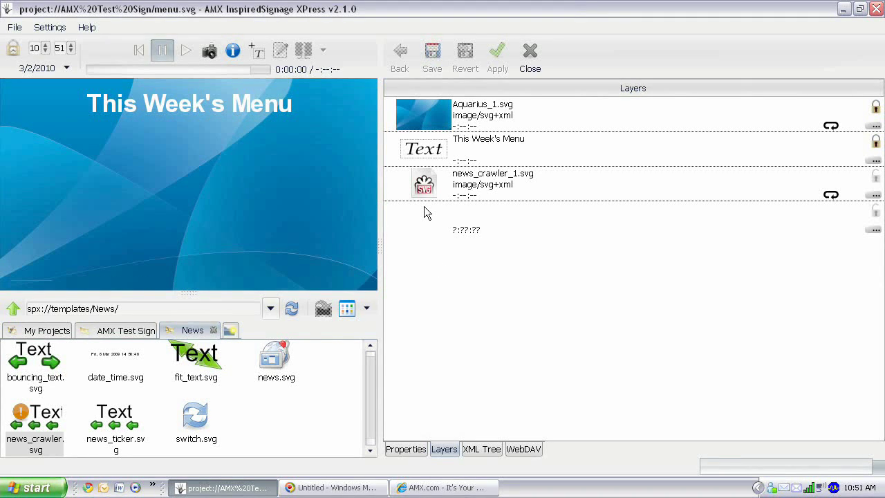
# Open the news crawler's inline RSS items and widen the Title and Description columns to read the sample entries.
pyautogui.doubleClick(223, 181)
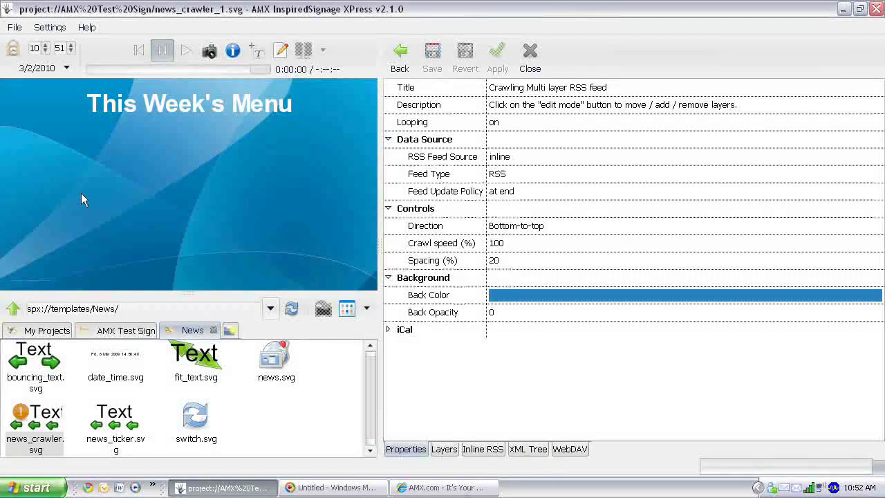
pyautogui.click(482, 449)
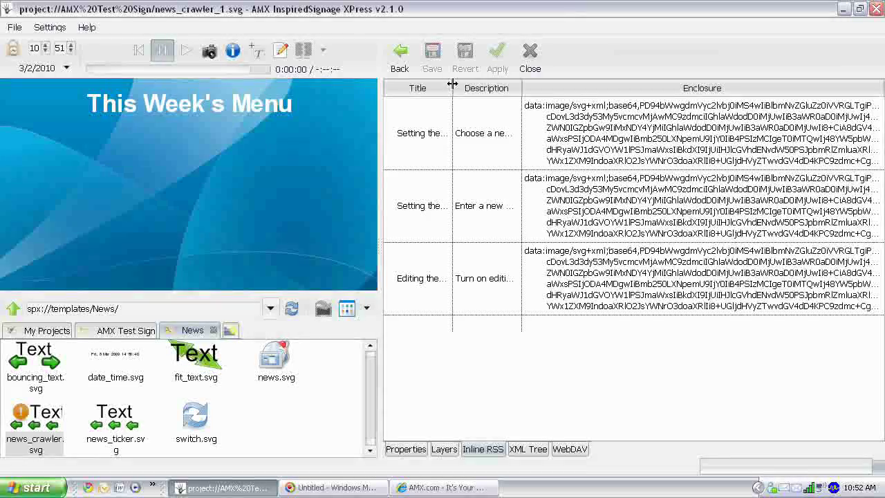
pyautogui.moveTo(452, 88); pyautogui.dragTo(509, 87)
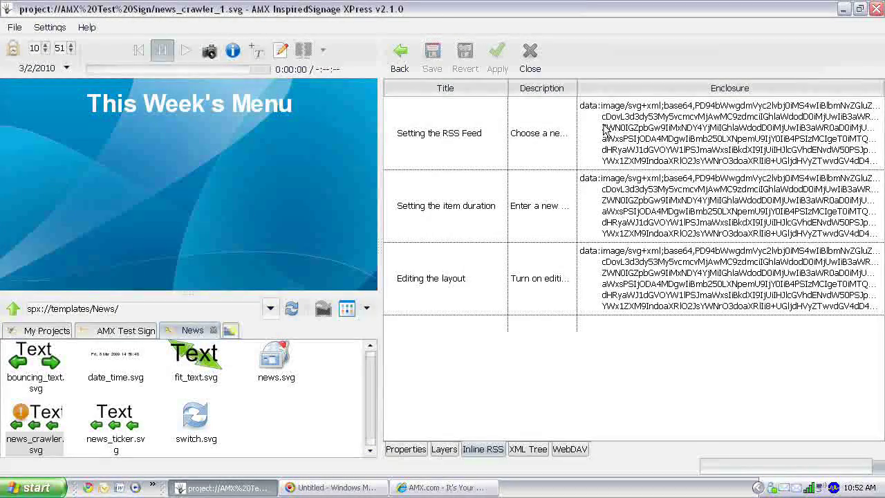
pyautogui.click(186, 51)
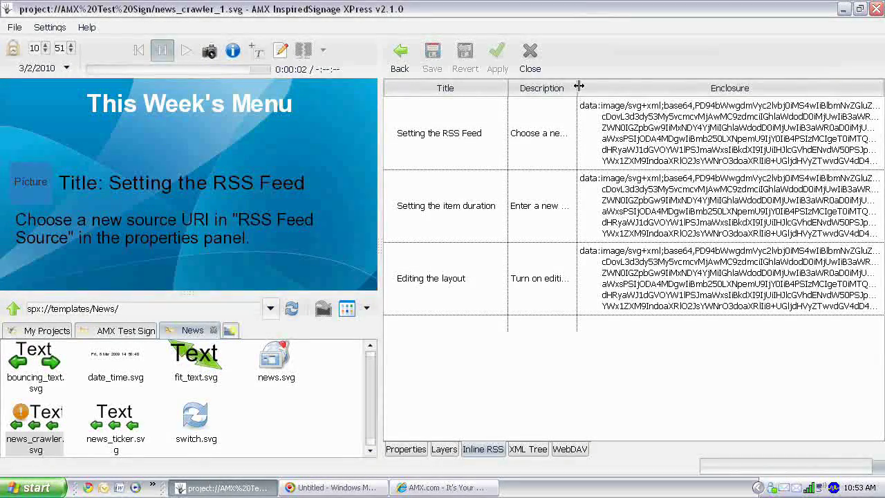
pyautogui.moveTo(577, 87); pyautogui.dragTo(792, 91)
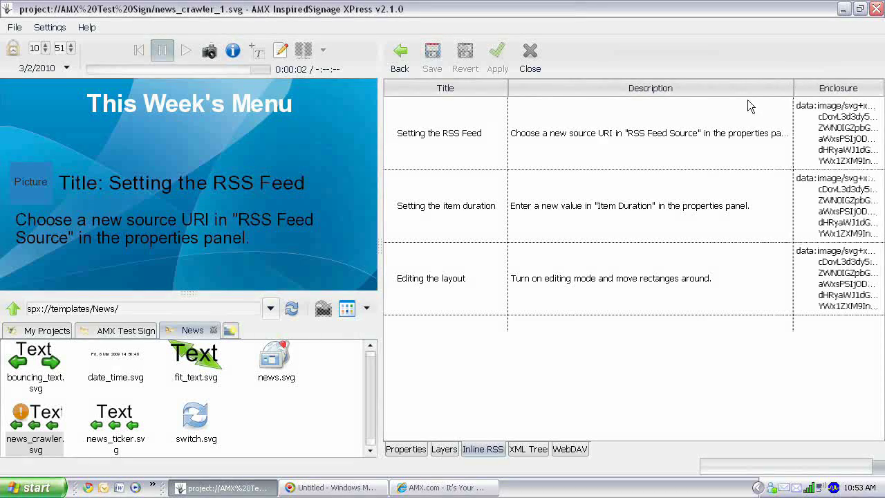
# Delete all three sample items from the crawler's inline RSS list.
pyautogui.click(403, 113)
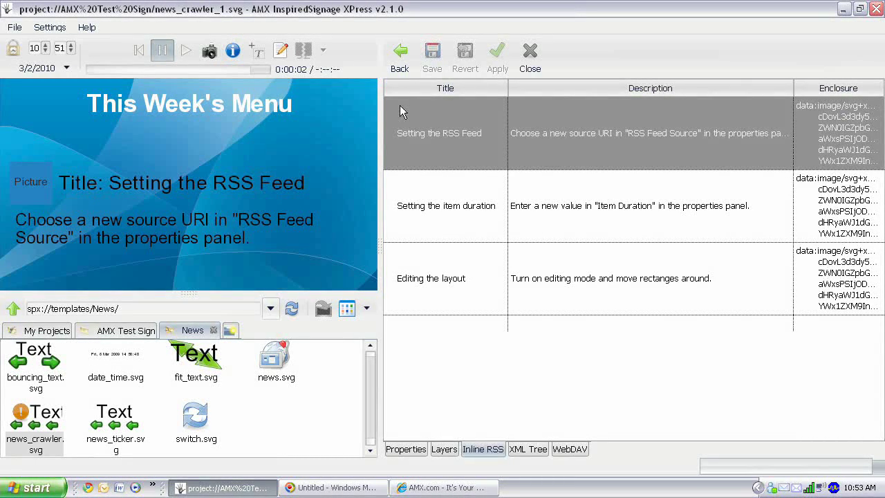
pyautogui.keyDown('shift'); pyautogui.click(846, 275); pyautogui.keyUp('shift')
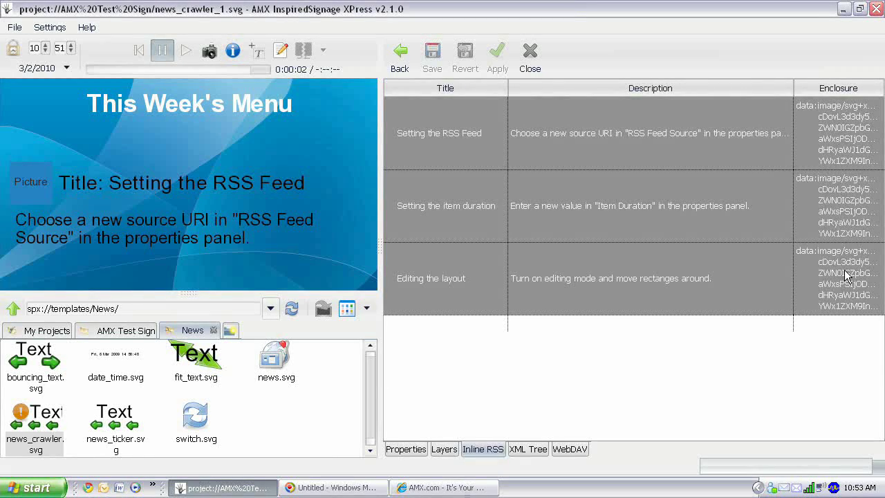
pyautogui.press('Delete')
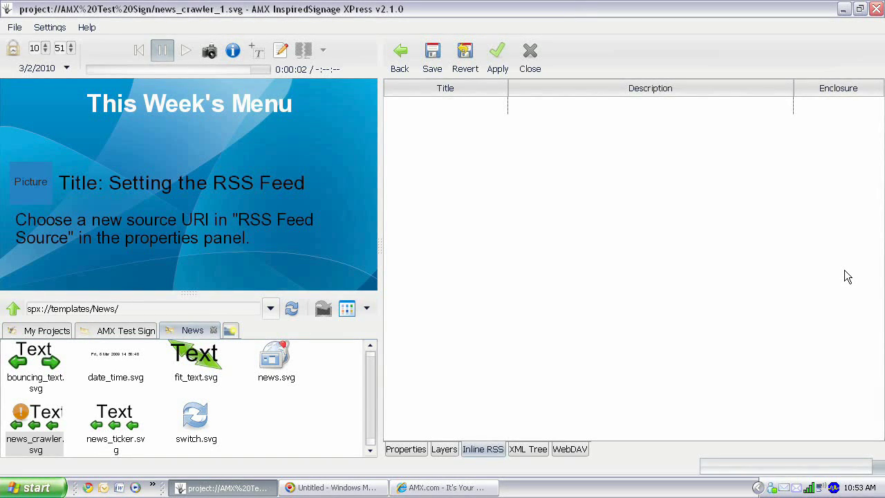
# Add RSS items titled Monday to Friday with each day's dishes as description, starting with Chicken Cordon Bleu for Monday, apply them and preview the crawler.
pyautogui.doubleClick(425, 102)
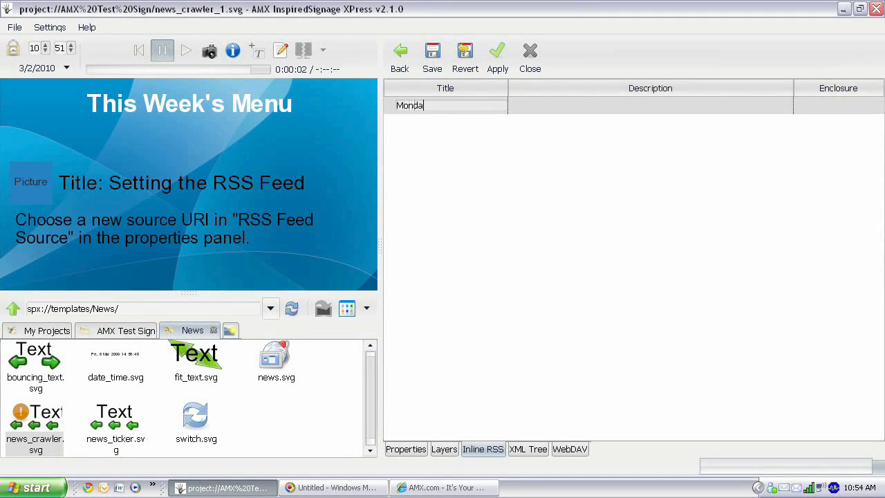
pyautogui.press('Return')
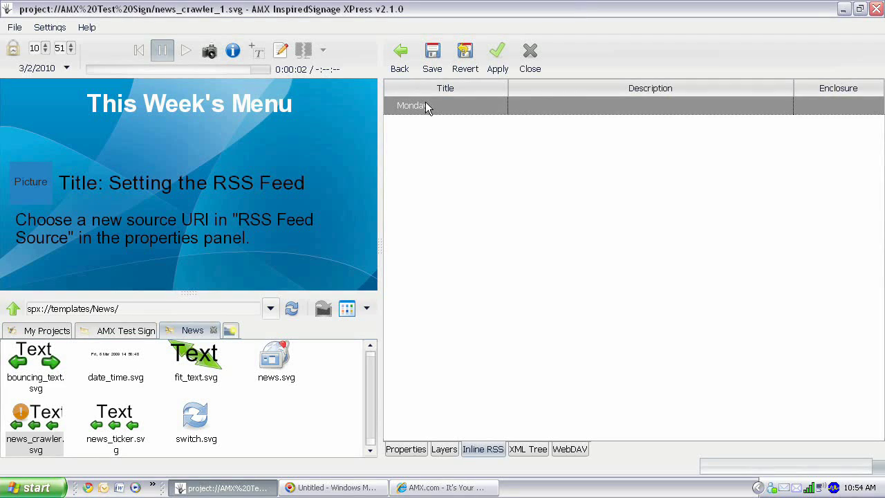
pyautogui.doubleClick(527, 105)
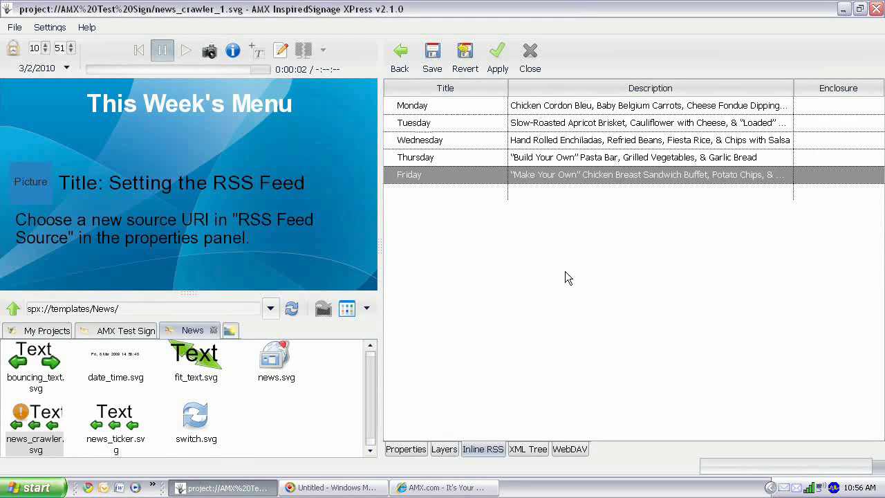
pyautogui.click(498, 56)
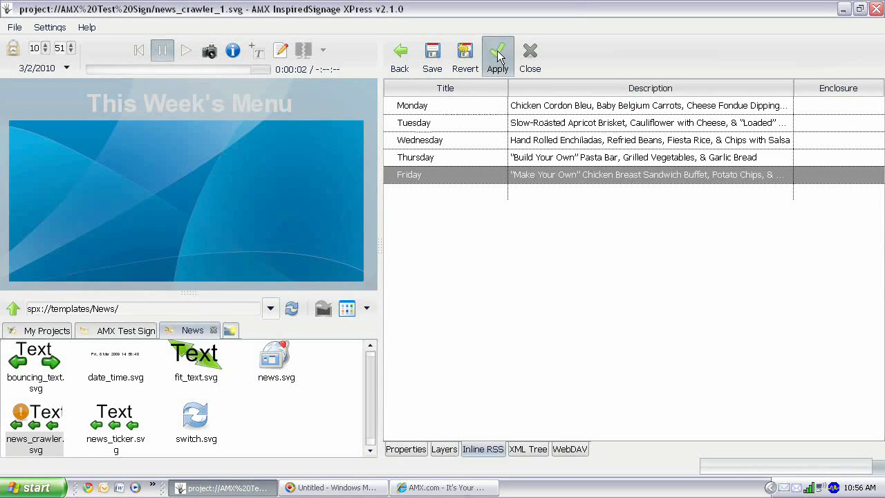
pyautogui.click(177, 60)
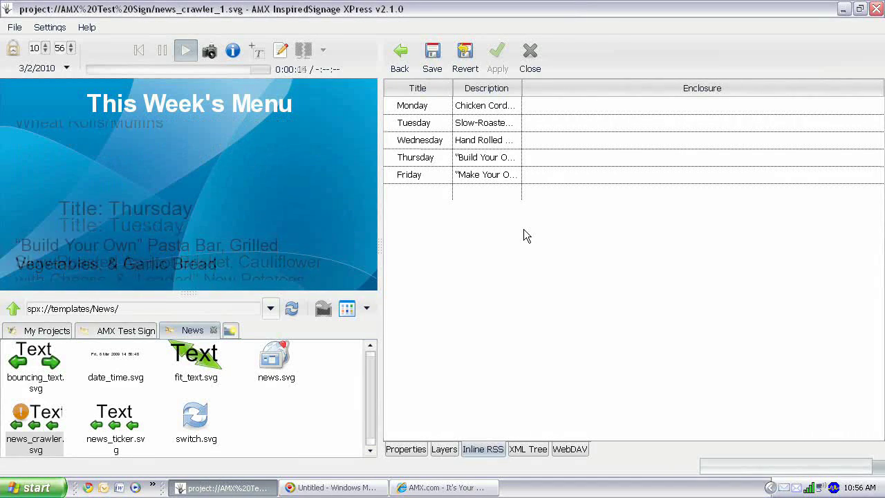
pyautogui.click(161, 50)
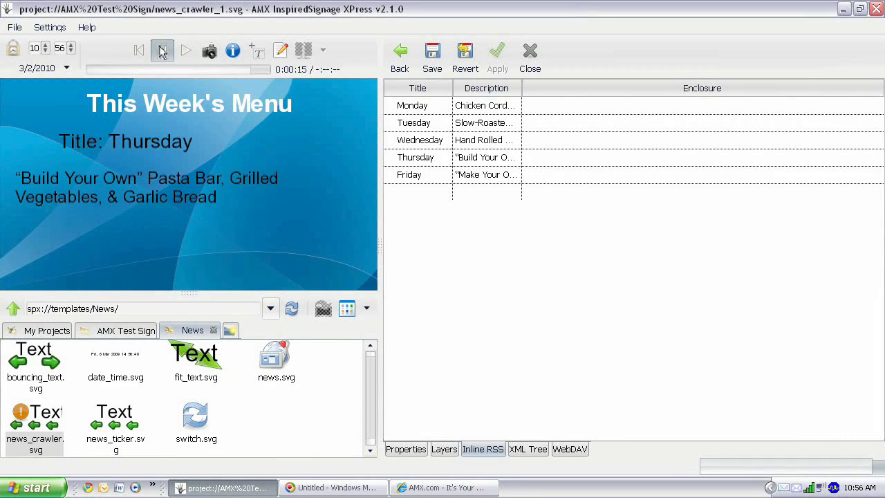
# Turn on edit mode for the news crawler and compare its title and description placeholders with the inline RSS columns.
pyautogui.click(405, 450)
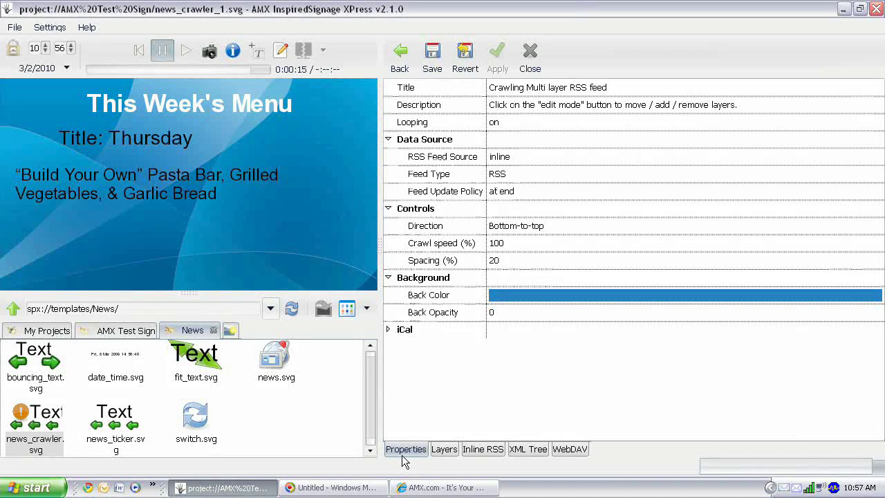
pyautogui.click(282, 51)
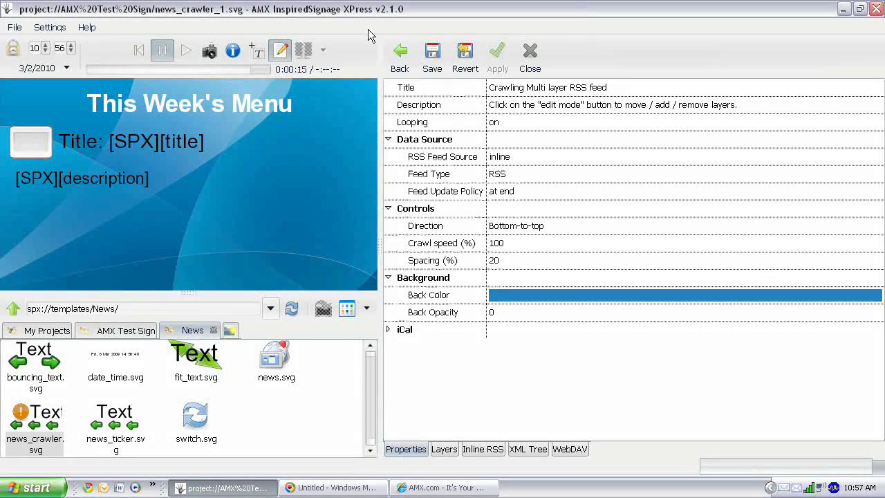
pyautogui.moveTo(172, 197)
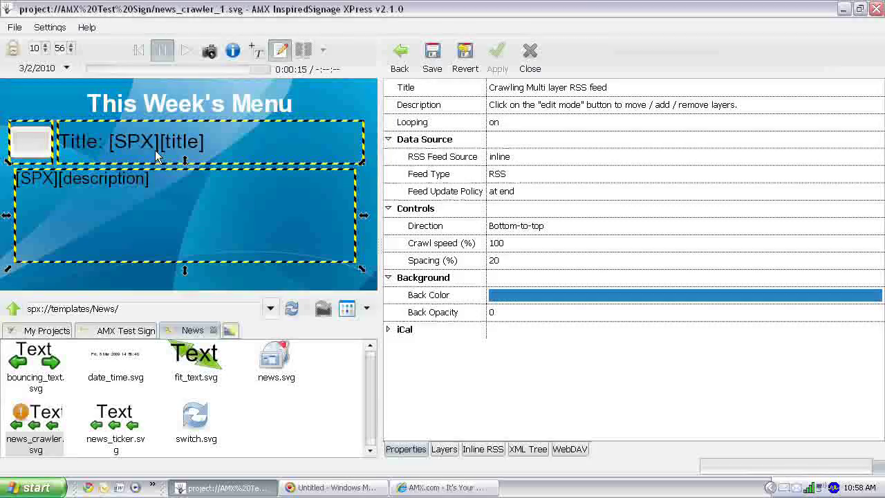
pyautogui.click(156, 155)
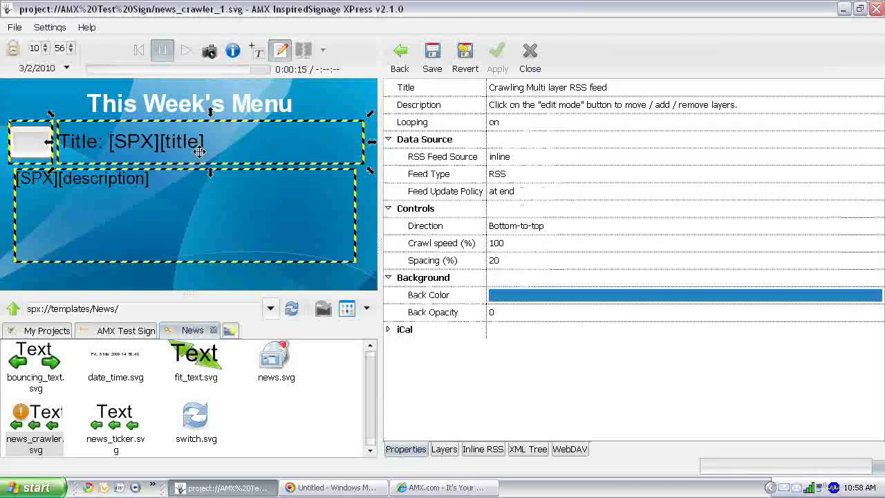
pyautogui.click(81, 199)
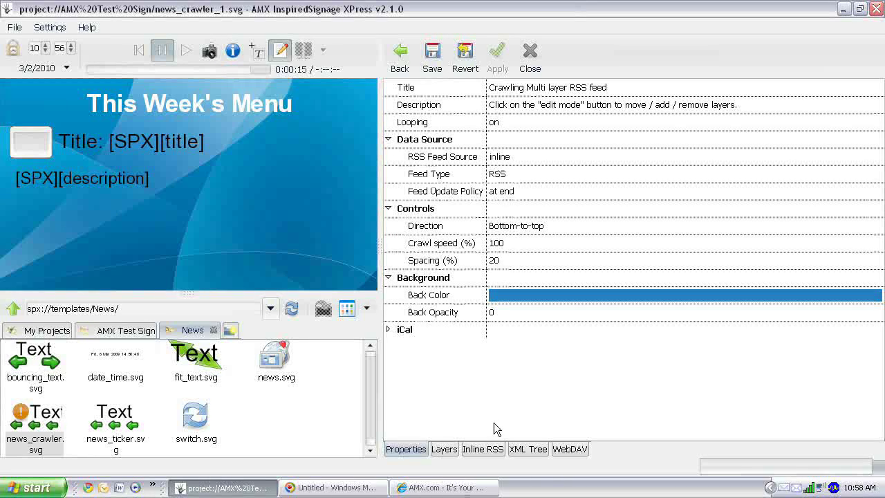
pyautogui.click(482, 450)
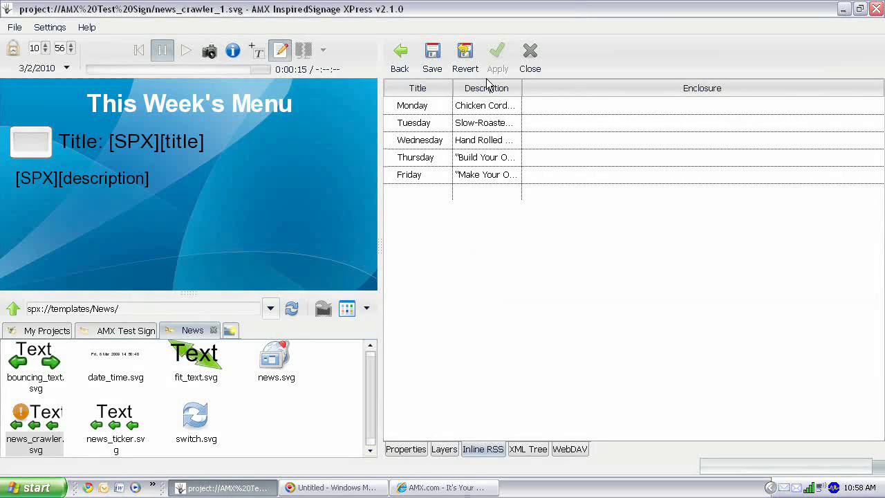
pyautogui.click(416, 449)
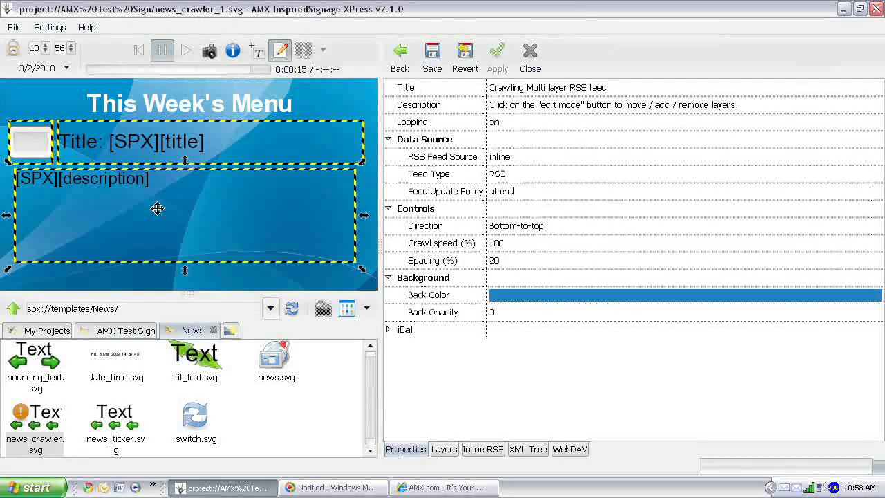
# Remove the "Title:" prefix from the crawler's title text, keeping only the [SPX][title] placeholder.
pyautogui.click(122, 137)
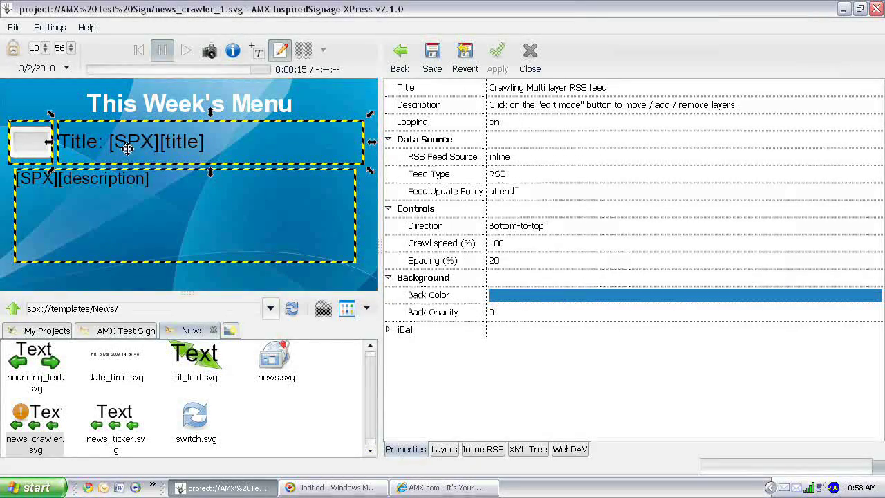
pyautogui.click(141, 169)
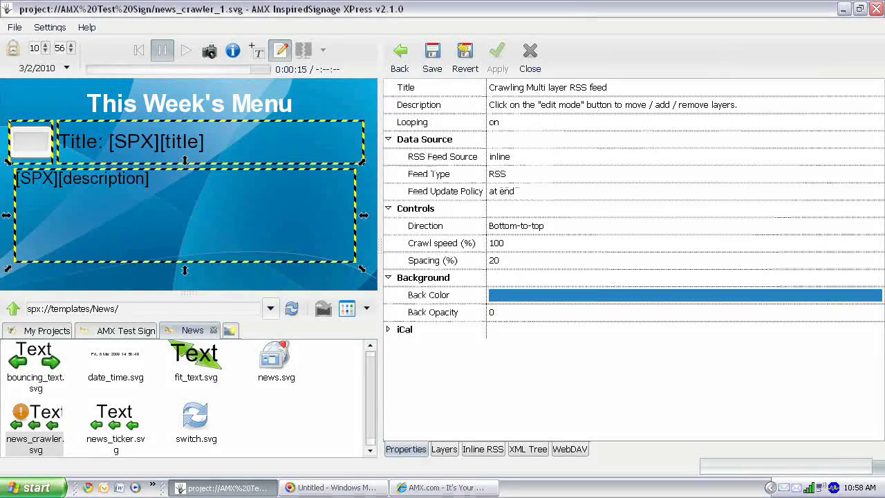
pyautogui.click(117, 146)
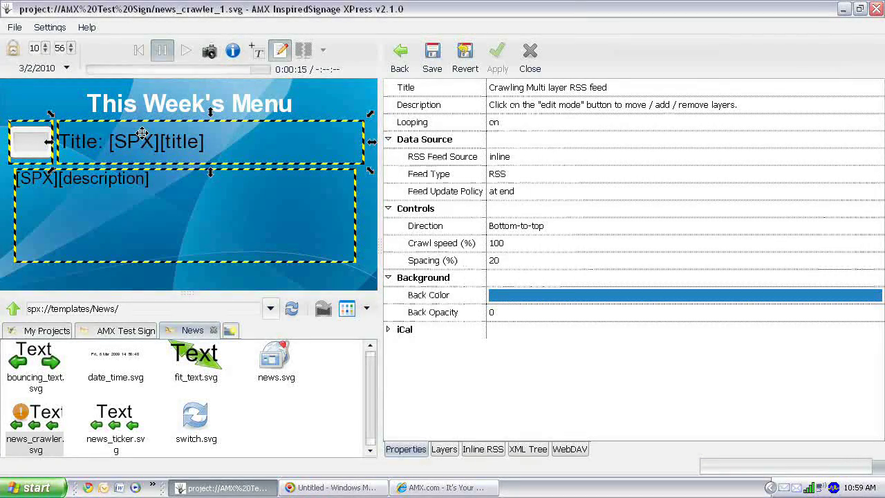
pyautogui.doubleClick(141, 133)
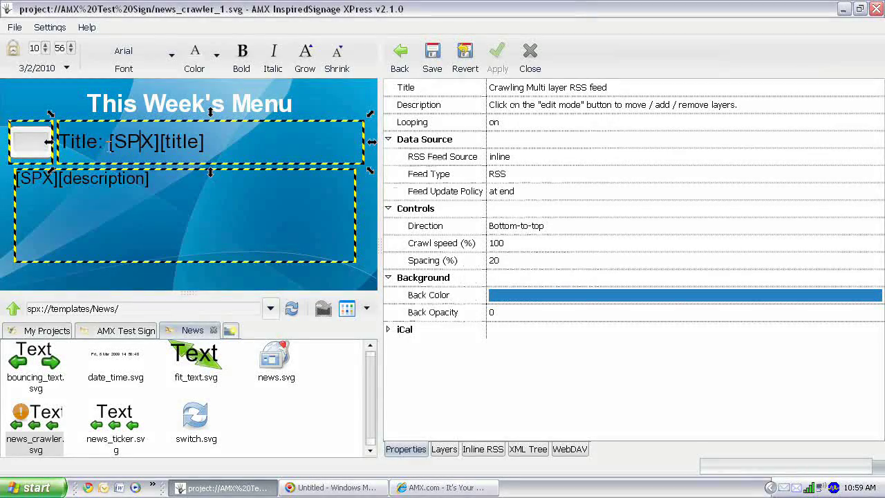
pyautogui.moveTo(108, 138); pyautogui.dragTo(58, 141)
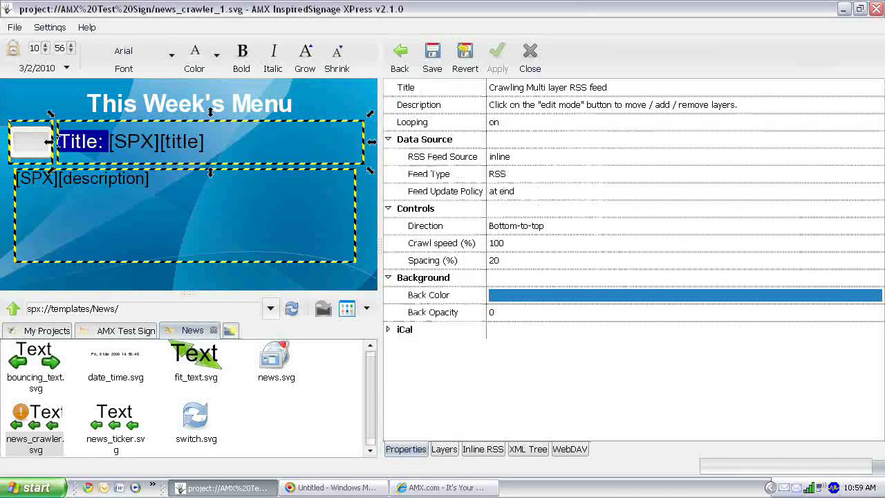
pyautogui.press('Delete')
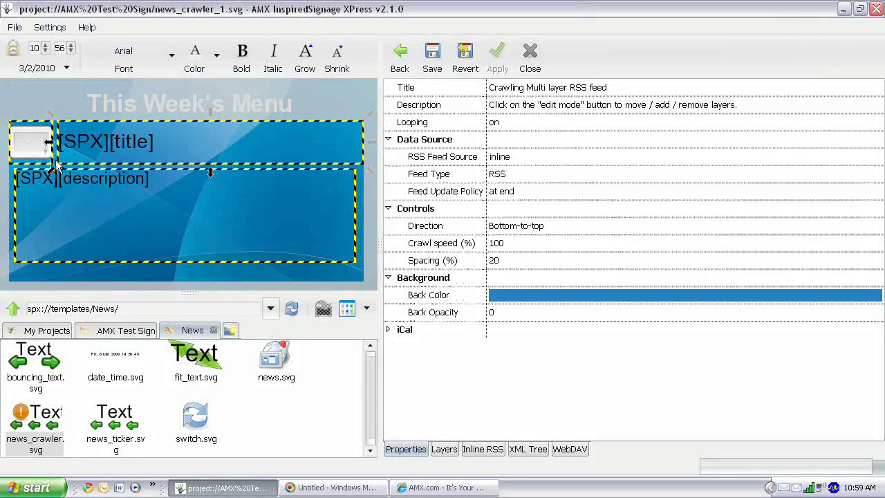
# Delete the image placeholder beside the crawler's title and extend the title box over the freed space, in line with the description box.
pyautogui.click(21, 143)
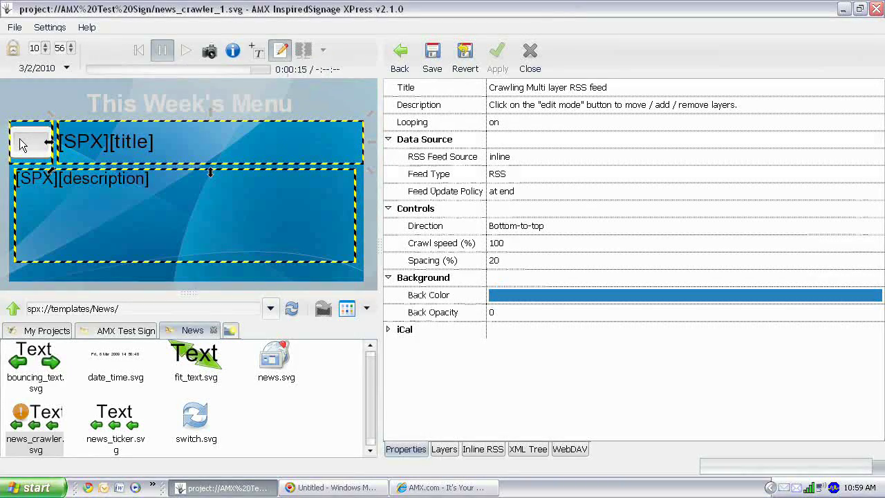
pyautogui.rightClick(21, 144)
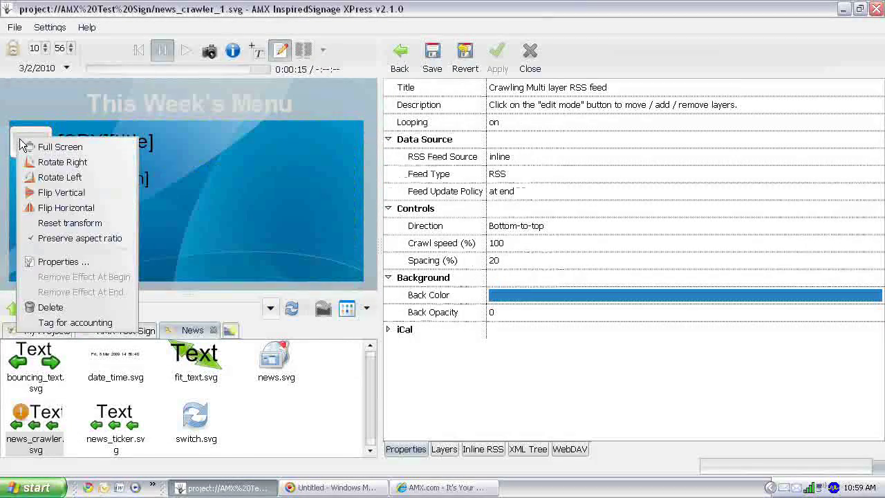
pyautogui.click(65, 308)
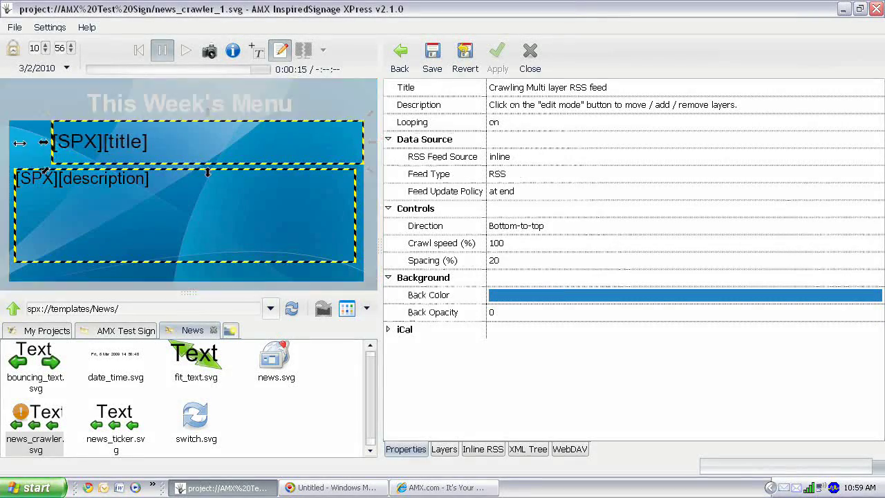
pyautogui.moveTo(48, 142); pyautogui.dragTo(8, 143)
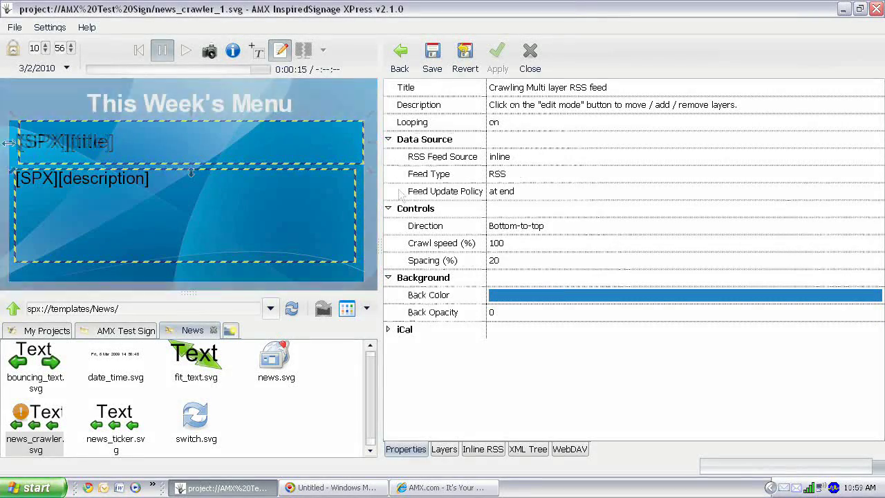
# Make the crawler's [SPX][title] placeholder text bold.
pyautogui.click(109, 141)
pyautogui.moveTo(110, 141); pyautogui.dragTo(4, 139)
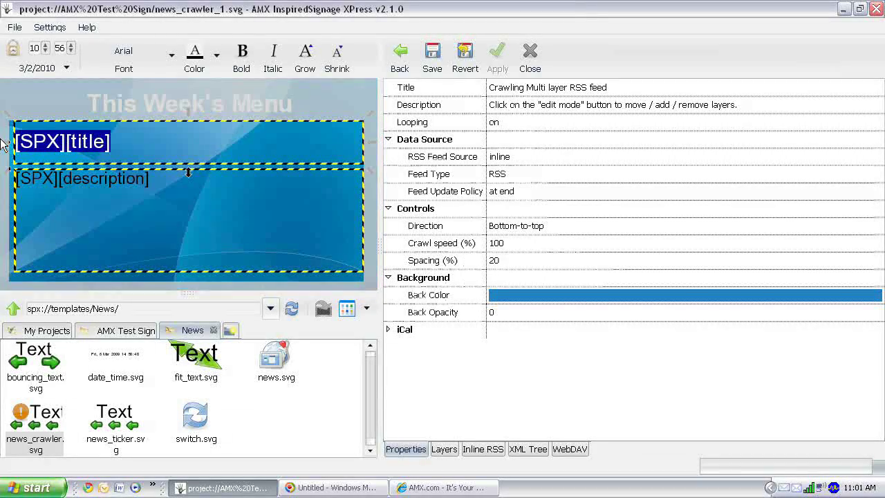
pyautogui.click(240, 55)
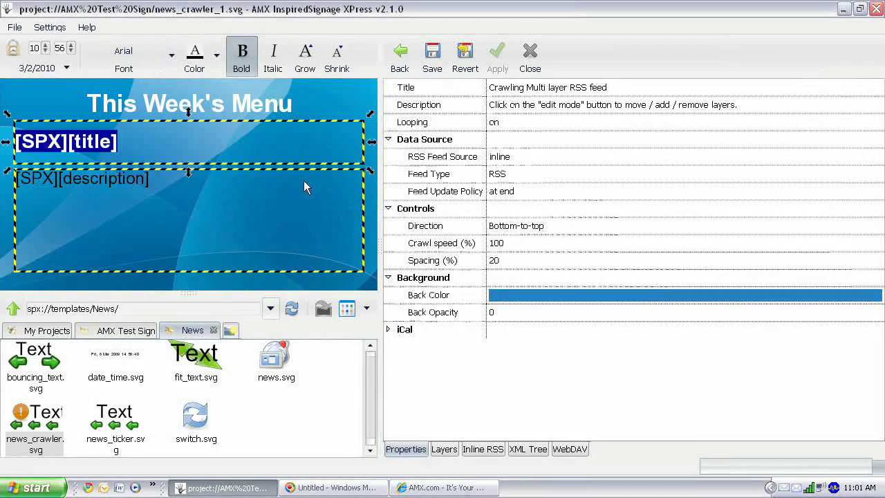
pyautogui.click(217, 157)
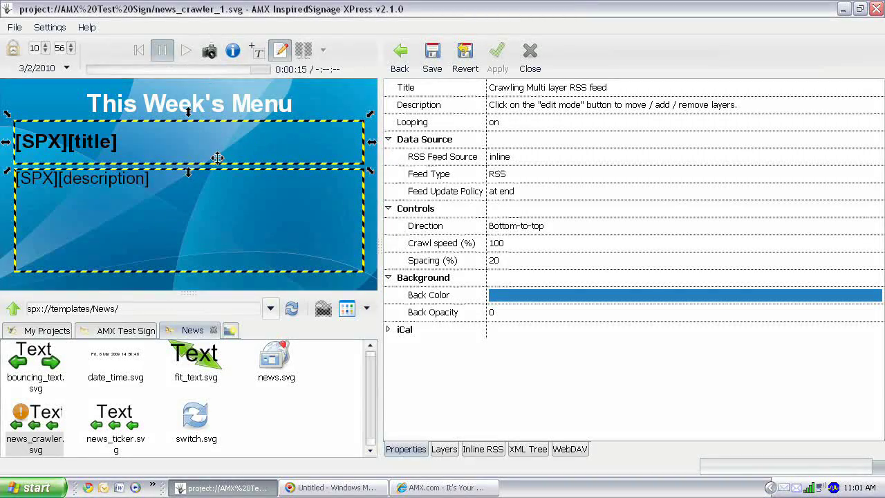
# Set the text alignment of both the title and the description placeholders to center.
pyautogui.rightClick(171, 145)
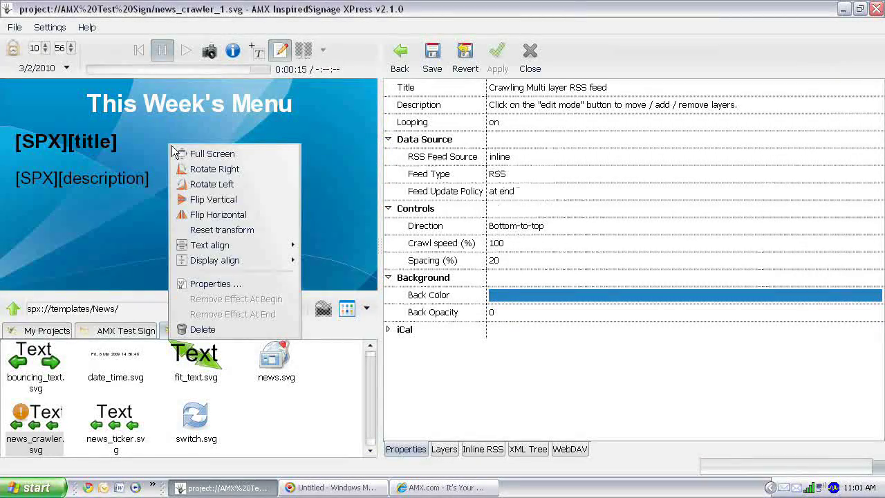
pyautogui.moveTo(294, 245)
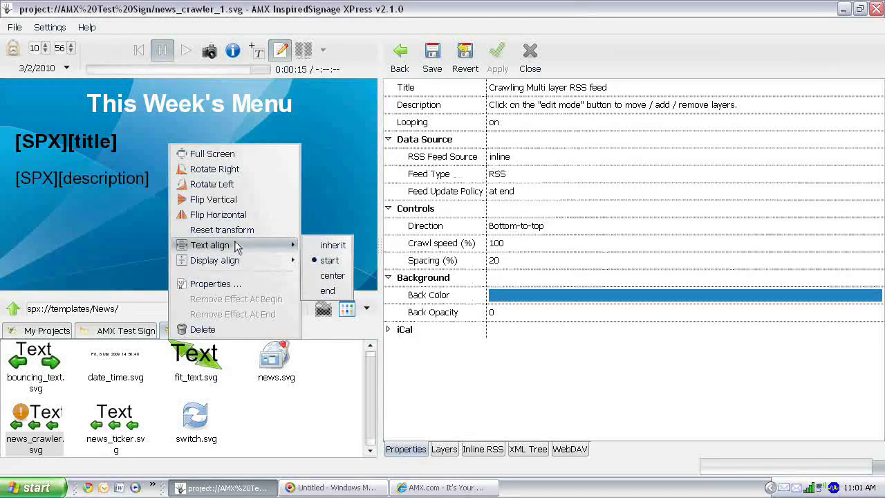
pyautogui.click(332, 275)
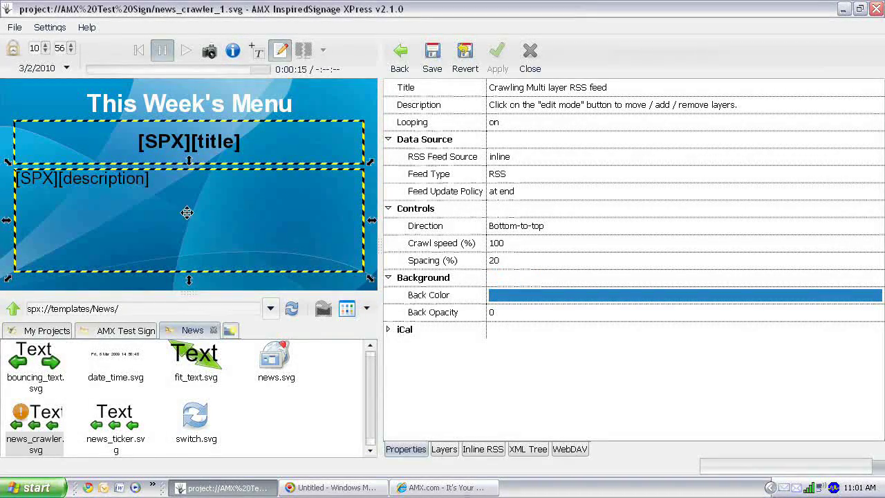
pyautogui.rightClick(164, 201)
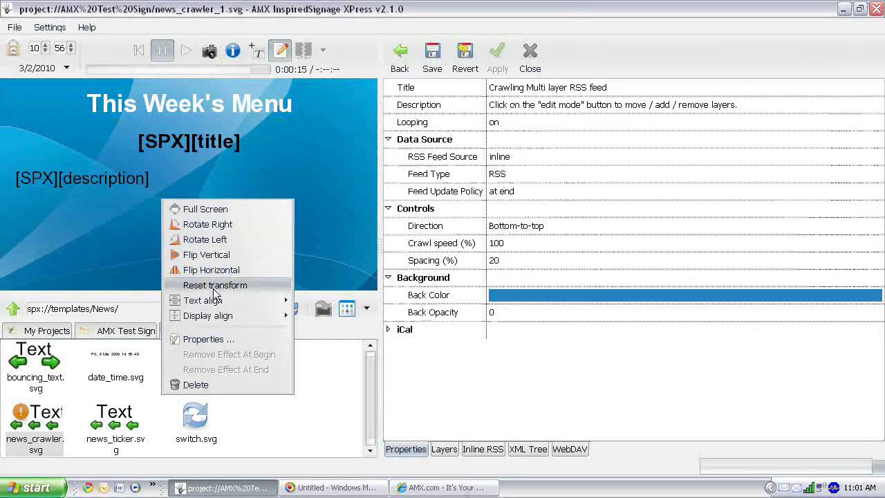
pyautogui.moveTo(276, 300)
pyautogui.click(326, 331)
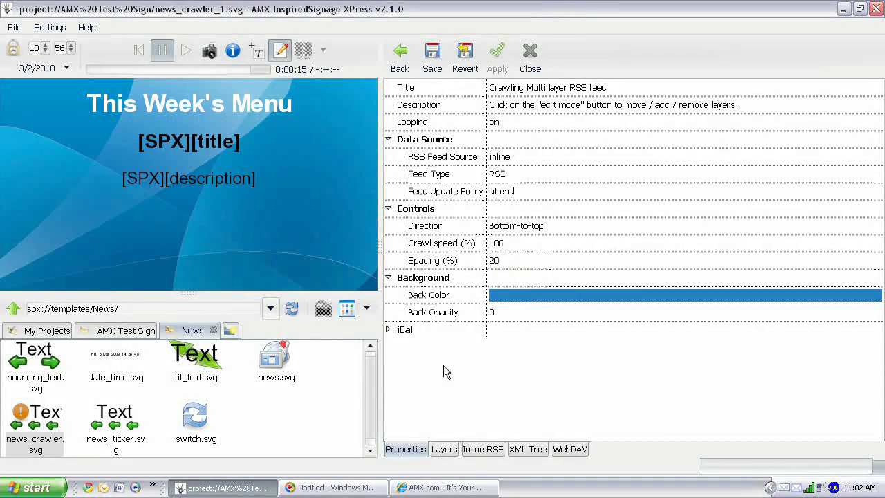
# Set the crawler's background color to white (#FFFFFF) and its background opacity to .4.
pyautogui.click(567, 295)
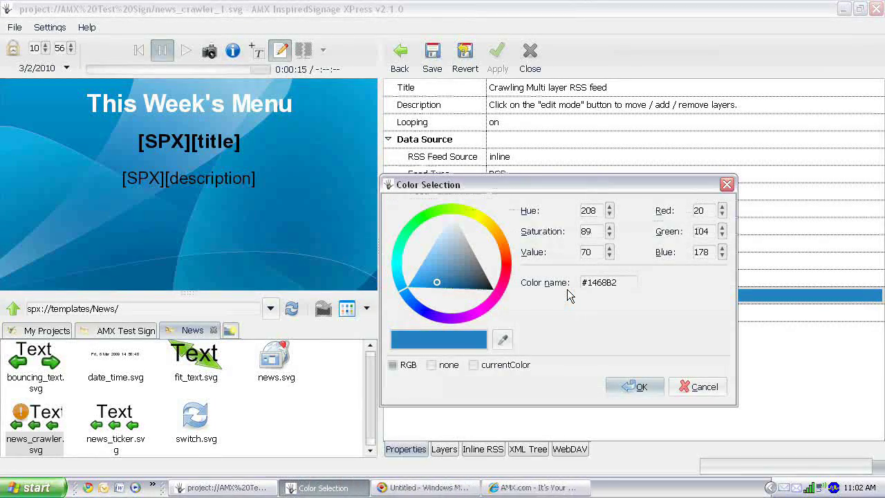
pyautogui.moveTo(435, 283); pyautogui.dragTo(452, 213)
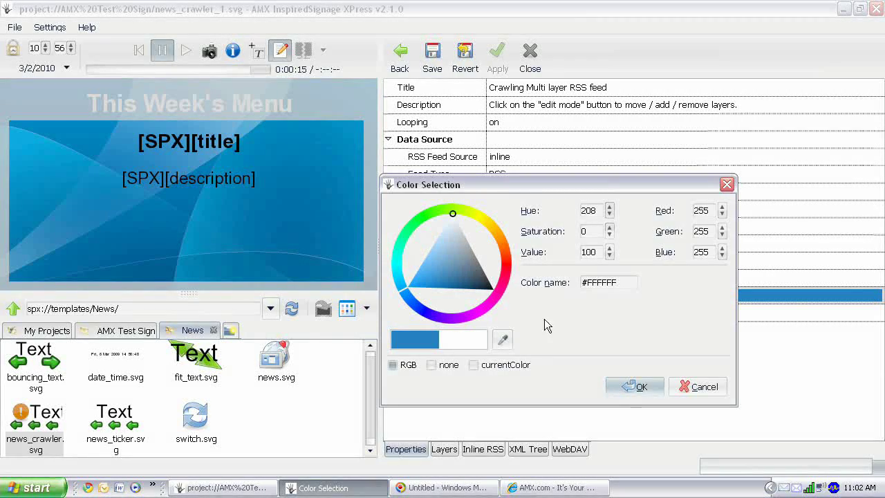
pyautogui.click(622, 387)
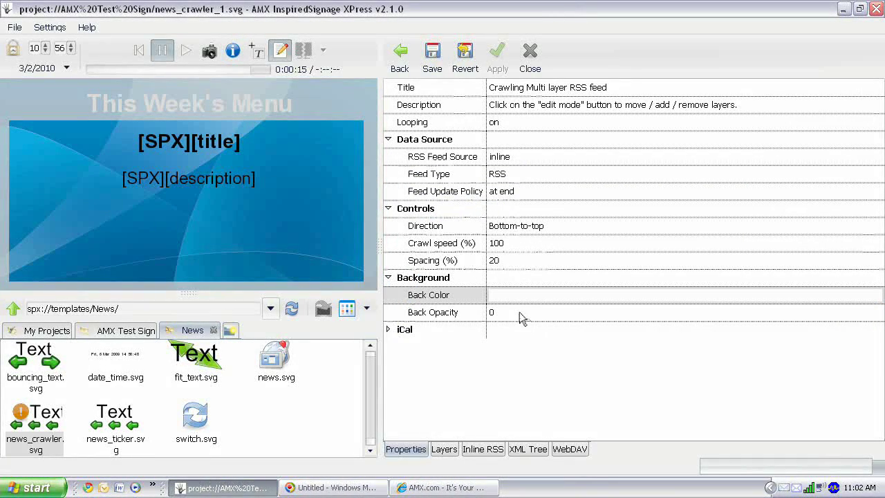
pyautogui.click(519, 312)
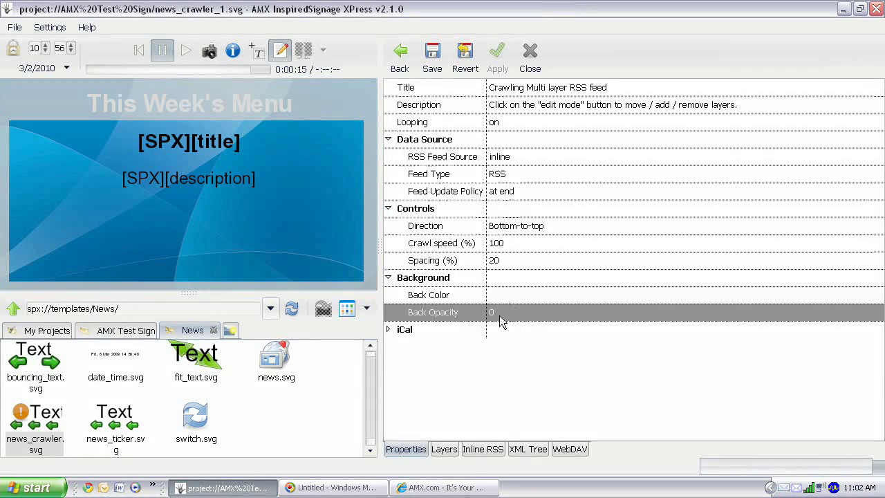
pyautogui.click(500, 315)
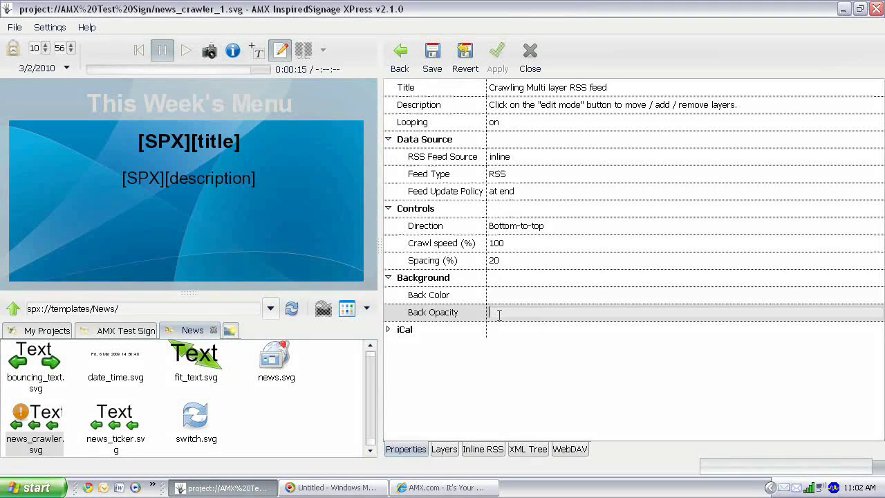
pyautogui.write('4')
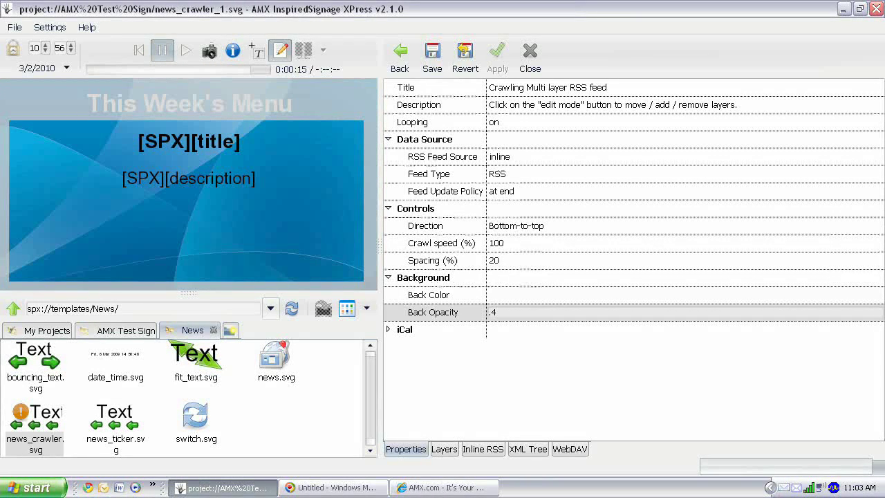
pyautogui.press('Return')
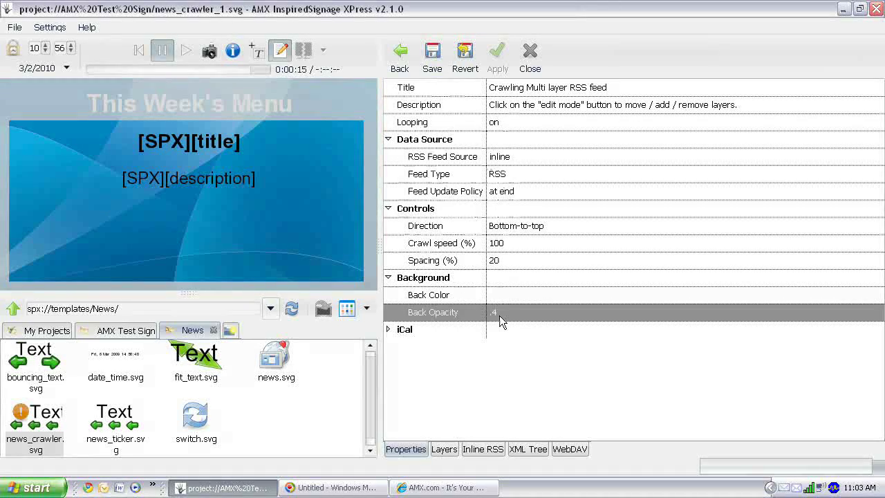
# Turn off edit mode and play the crawler to preview the scrolling weekday menu, then pause it.
pyautogui.click(282, 53)
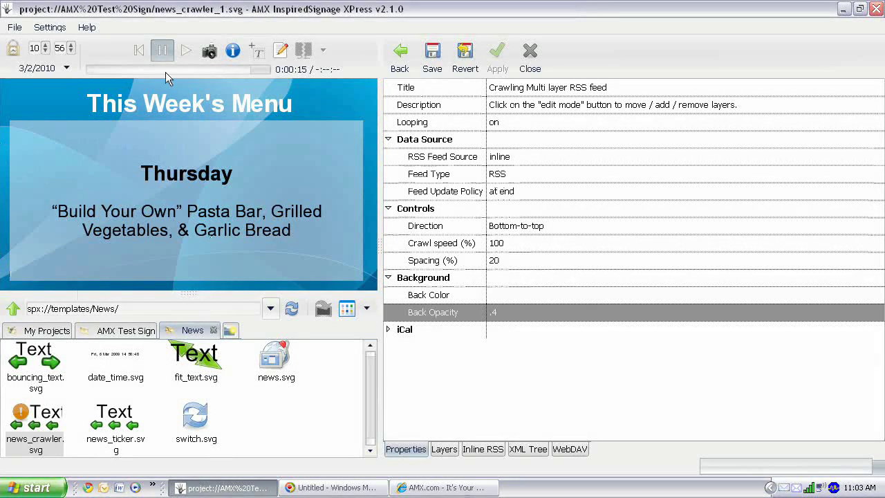
pyautogui.click(183, 55)
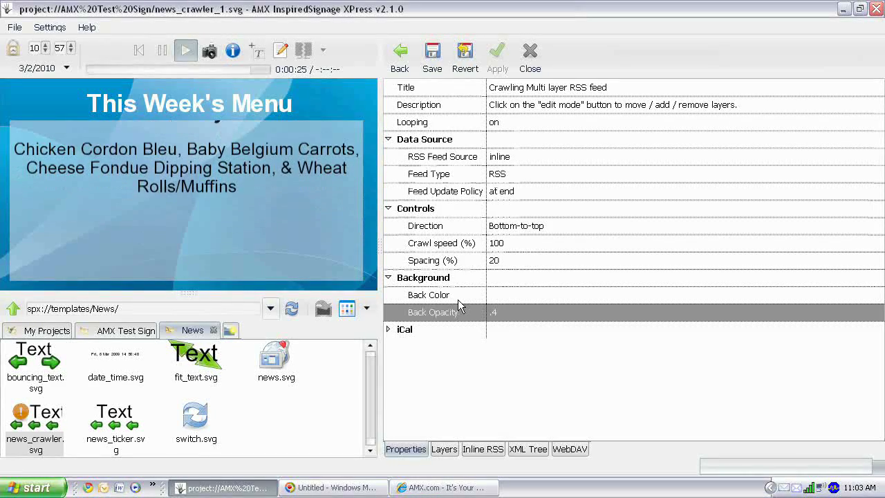
pyautogui.click(163, 51)
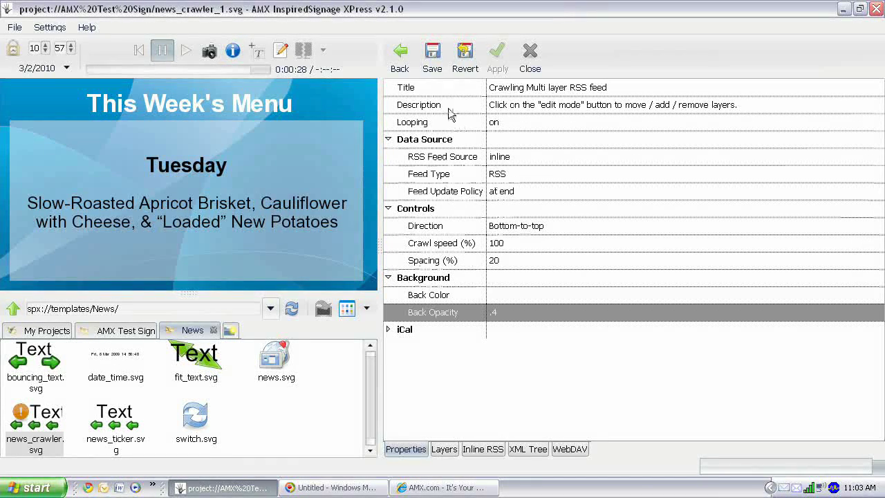
# Save and close the news crawler, and open main.svg from the AMX Test Sign project.
pyautogui.click(431, 72)
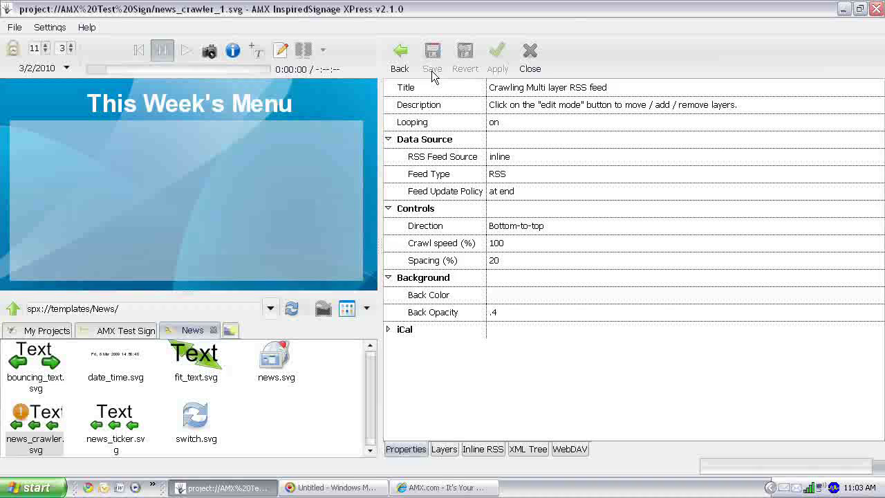
pyautogui.click(529, 62)
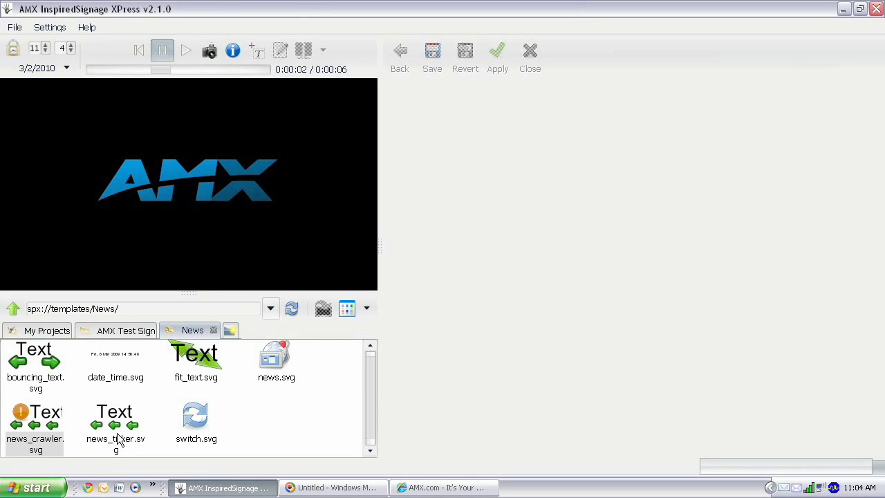
pyautogui.click(102, 333)
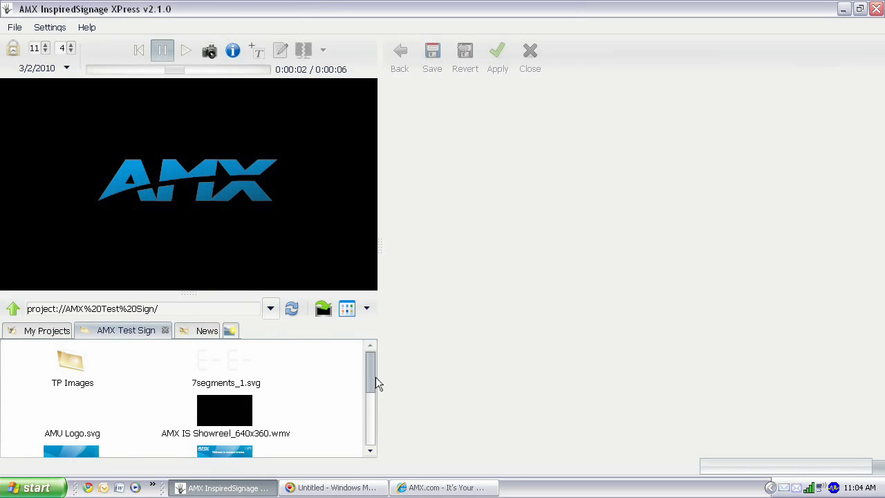
pyautogui.moveTo(370, 378); pyautogui.dragTo(370, 412)
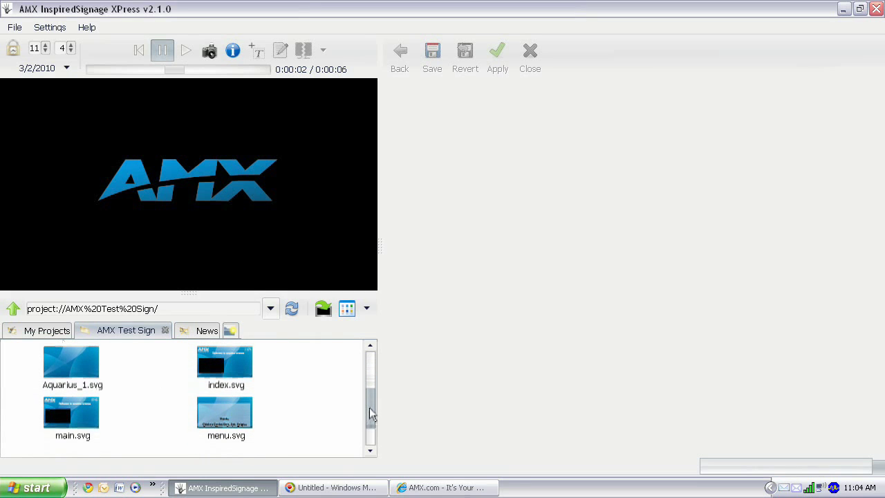
pyautogui.doubleClick(53, 419)
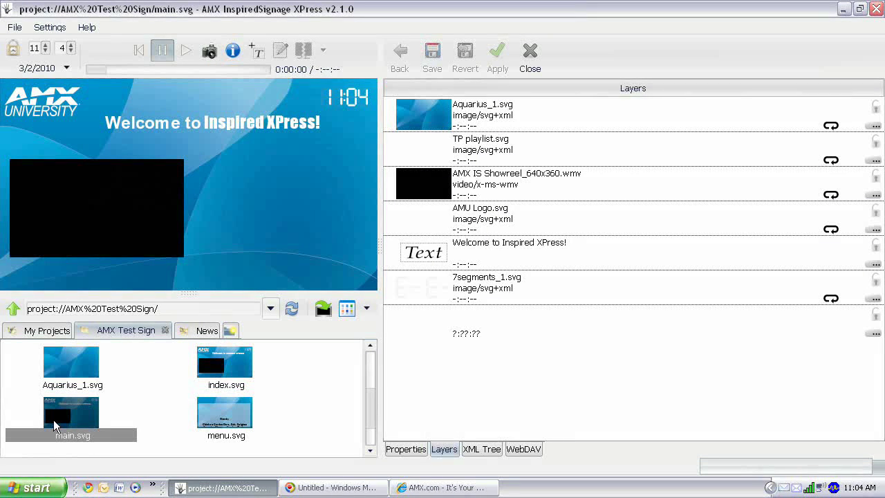
# Add the news_ticker.svg template from the News templates to the main sign, placing it below the video.
pyautogui.click(13, 235)
pyautogui.click(200, 331)
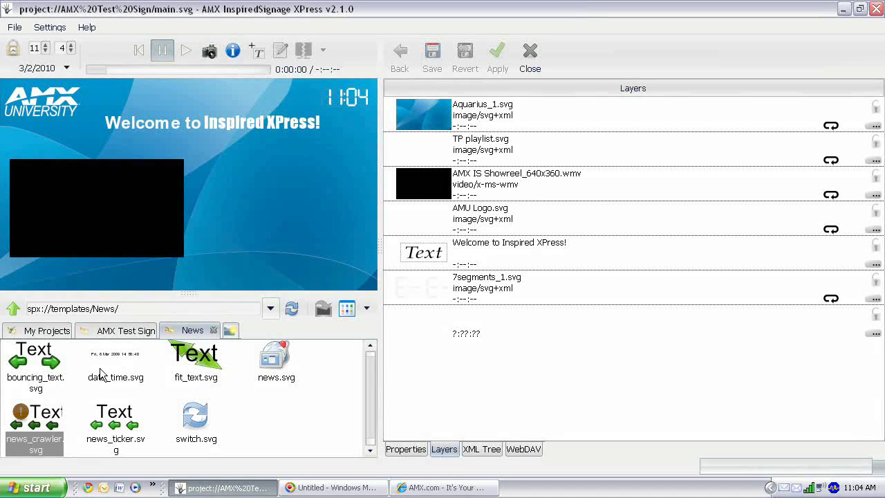
pyautogui.click(116, 416)
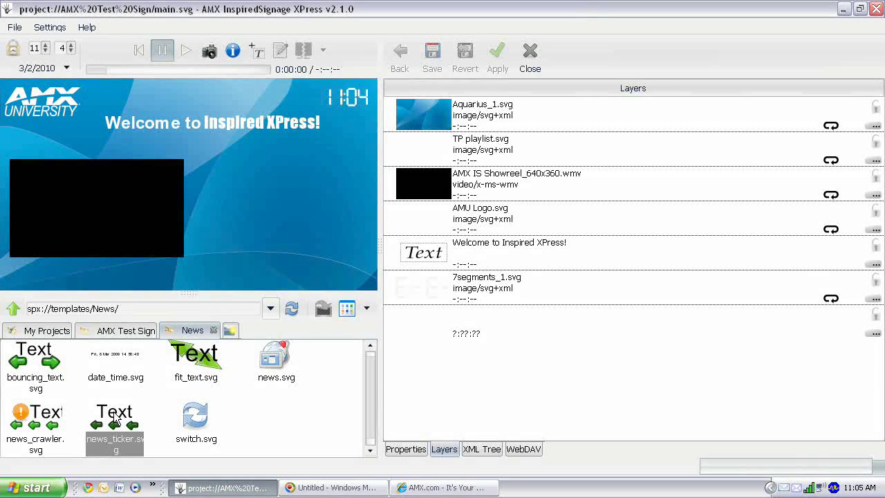
pyautogui.moveTo(116, 416); pyautogui.dragTo(149, 272)
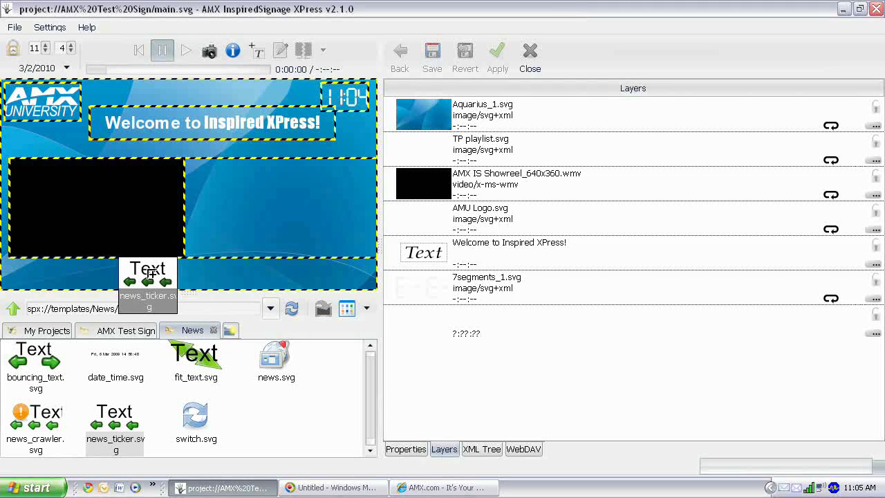
pyautogui.moveTo(152, 273); pyautogui.dragTo(162, 276)
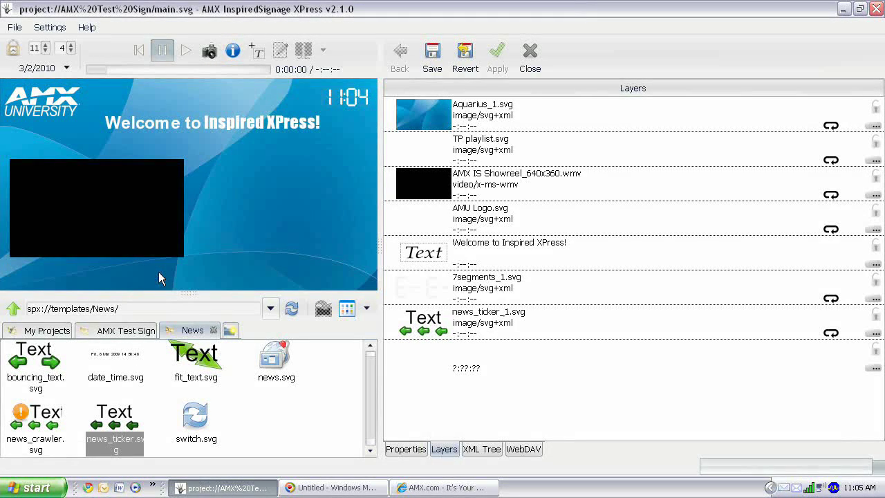
# Resize the news ticker into a full-width strip beneath the video and open its properties.
pyautogui.moveTo(184, 193); pyautogui.dragTo(82, 190)
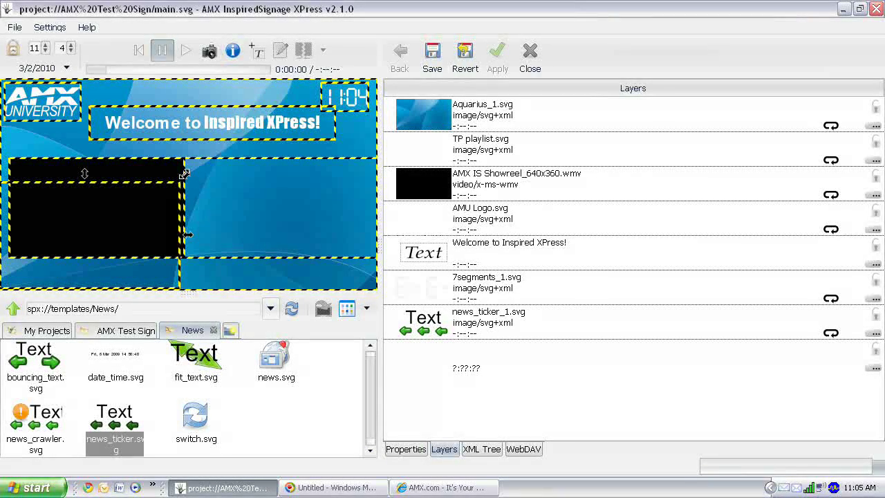
pyautogui.moveTo(184, 174); pyautogui.dragTo(382, 255)
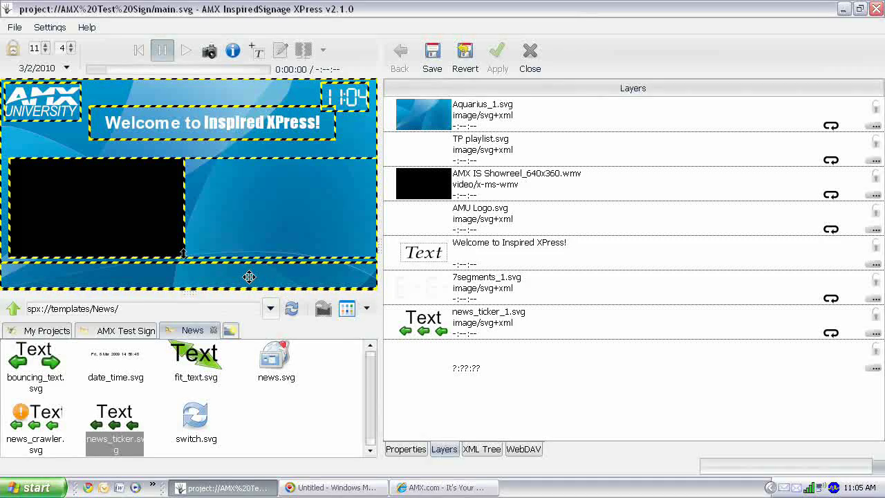
pyautogui.doubleClick(249, 276)
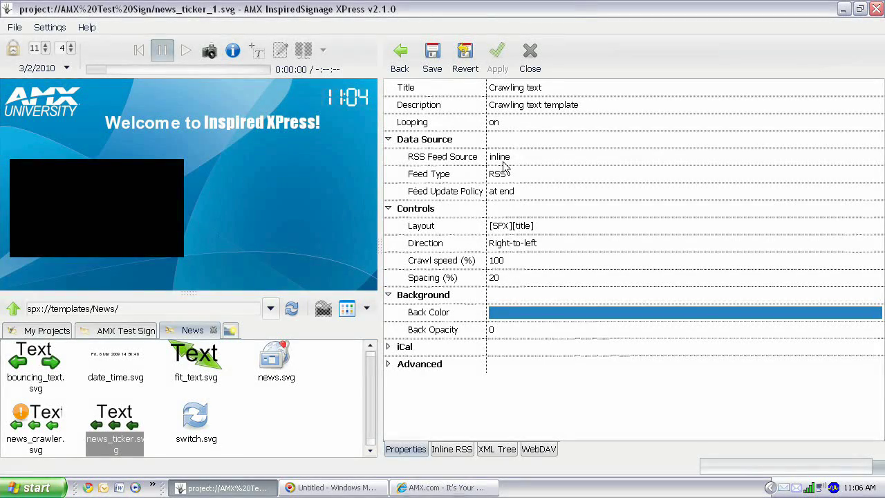
# Switch to Internet Explorer and open the Upcoming Events RSS feed through the AMX.com newsroom's RSS information page.
pyautogui.click(439, 488)
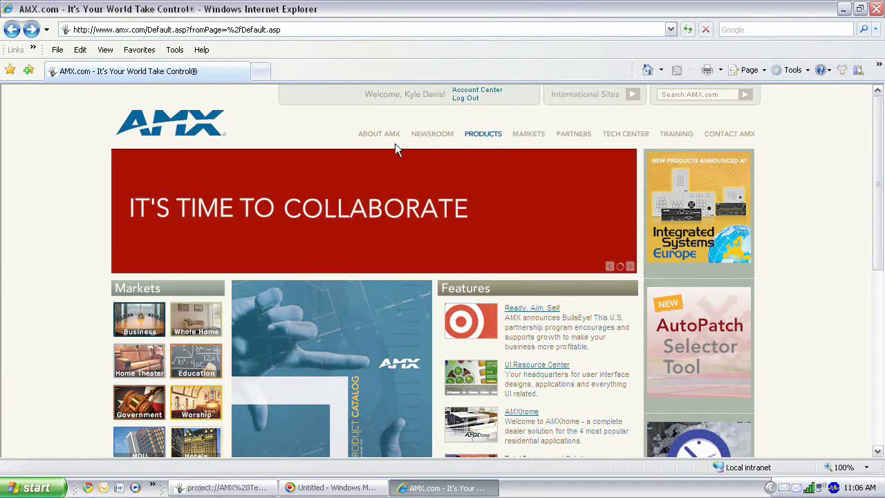
pyautogui.click(428, 131)
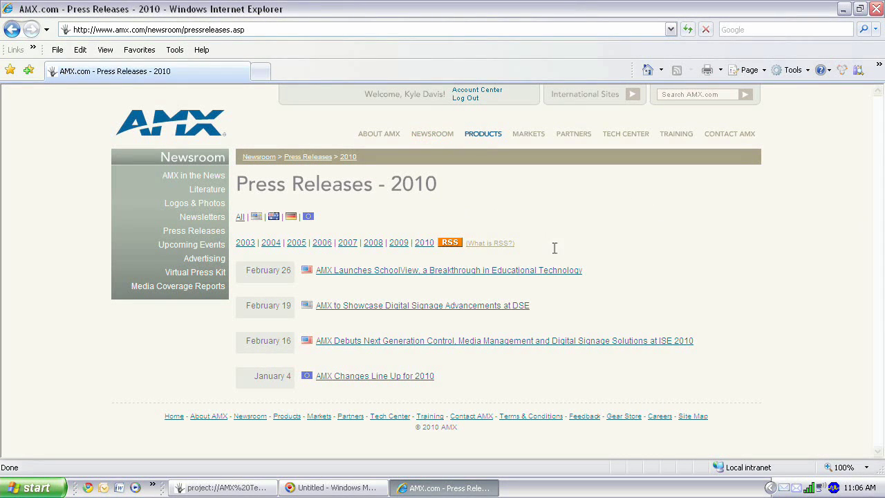
pyautogui.click(477, 246)
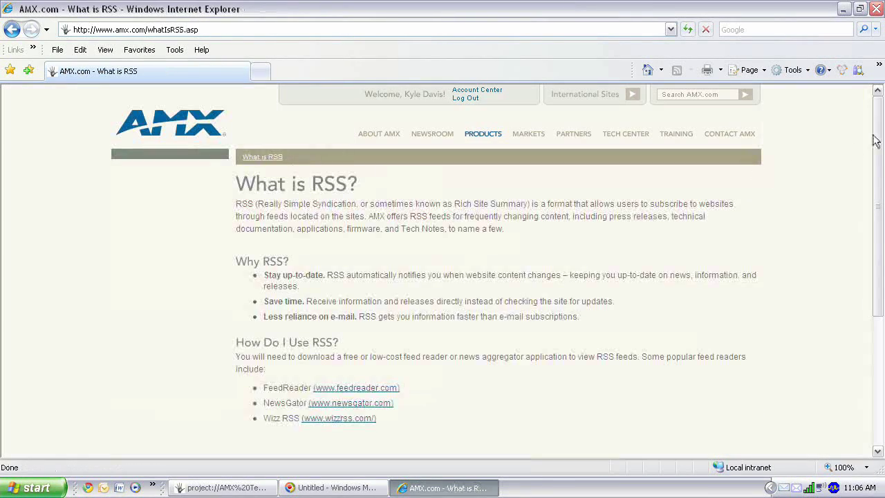
pyautogui.moveTo(880, 120); pyautogui.dragTo(863, 255)
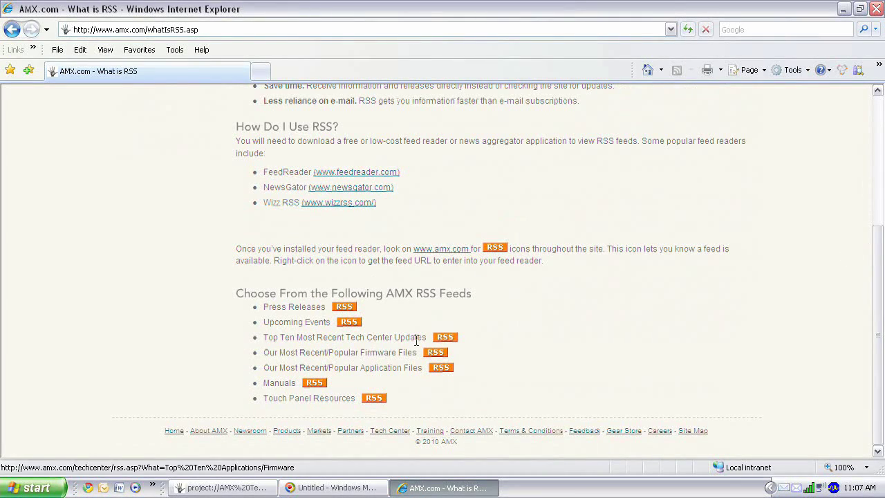
pyautogui.click(352, 323)
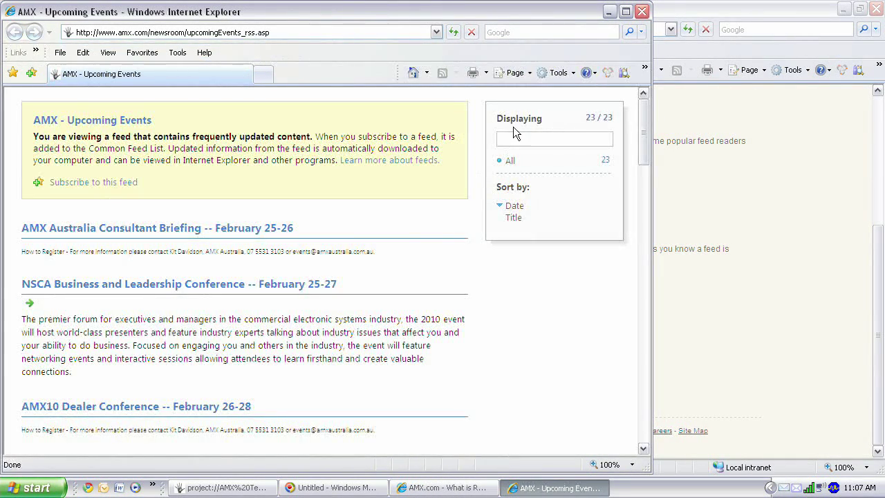
# Maximize the Upcoming Events feed window and copy the feed's web address.
pyautogui.click(625, 13)
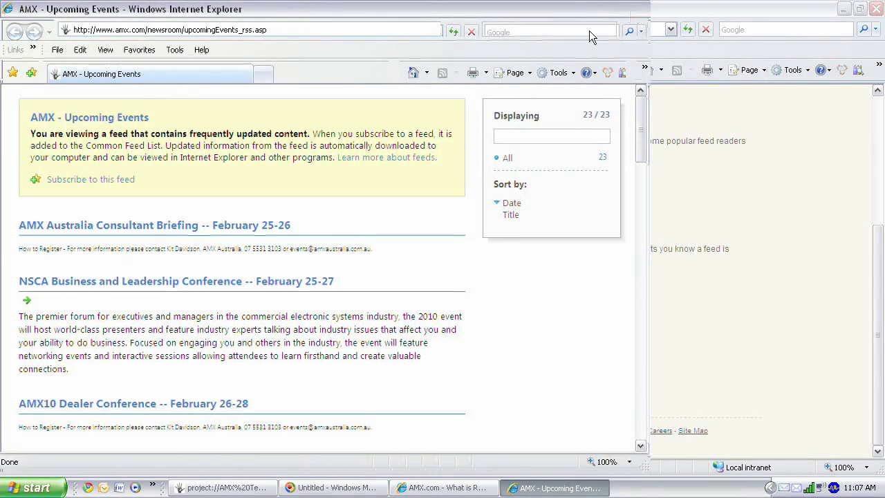
pyautogui.click(268, 34)
pyautogui.hotkey('ctrl', 'c')
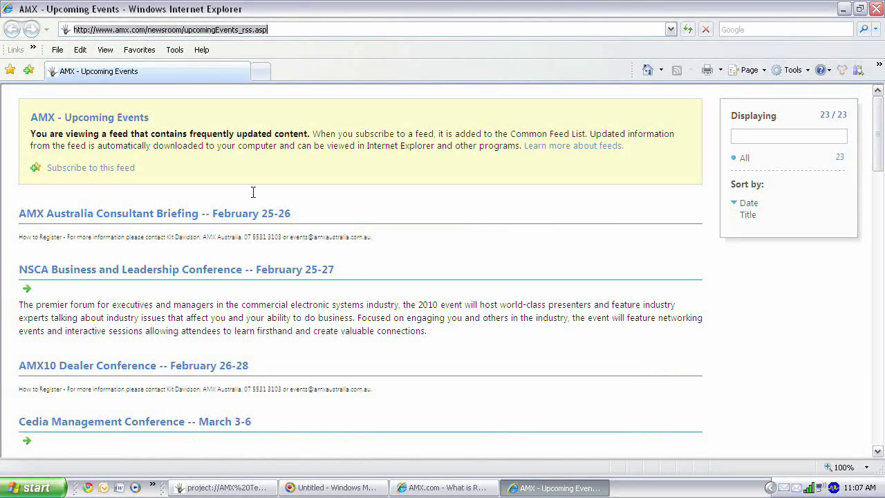
pyautogui.click(222, 488)
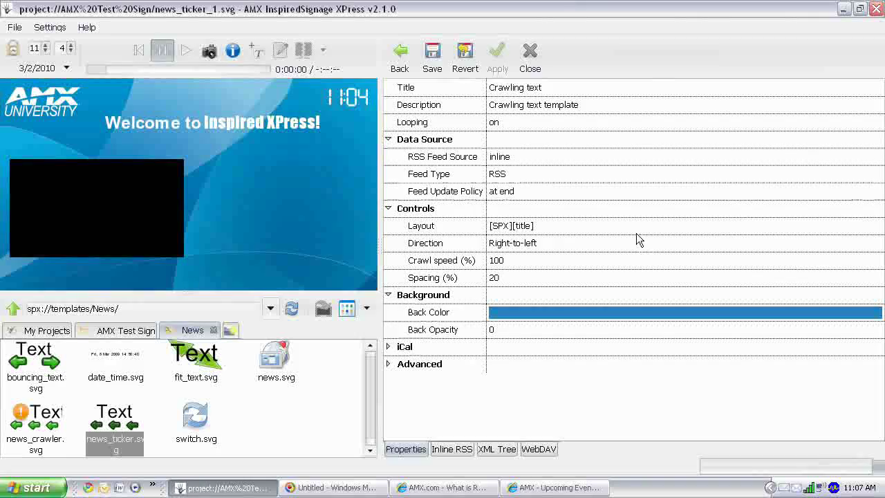
pyautogui.click(509, 158)
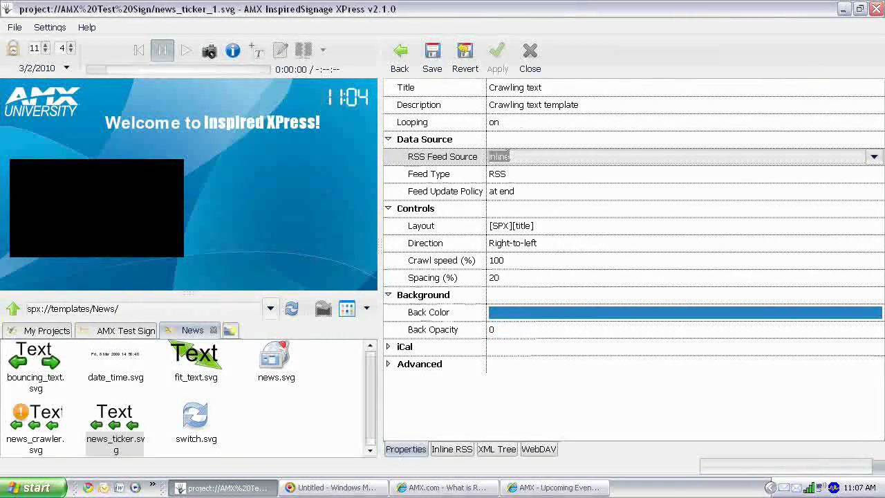
pyautogui.hotkey('ctrl', 'v')
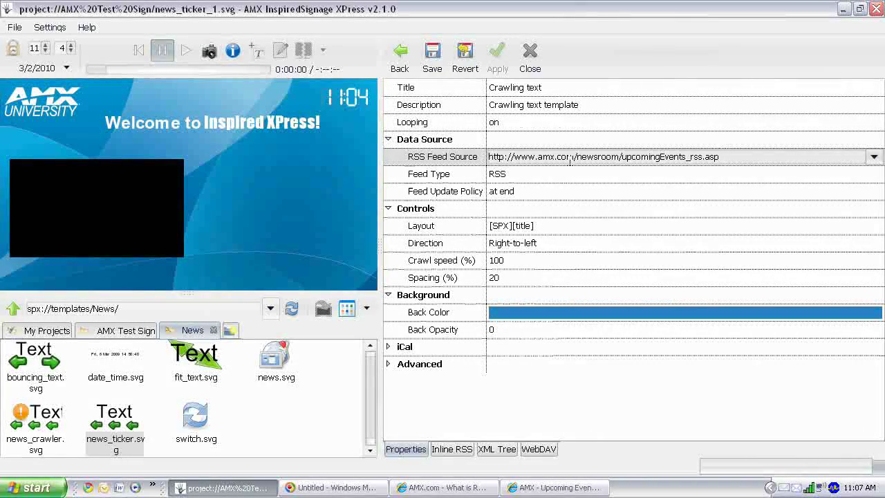
pyautogui.press('Return')
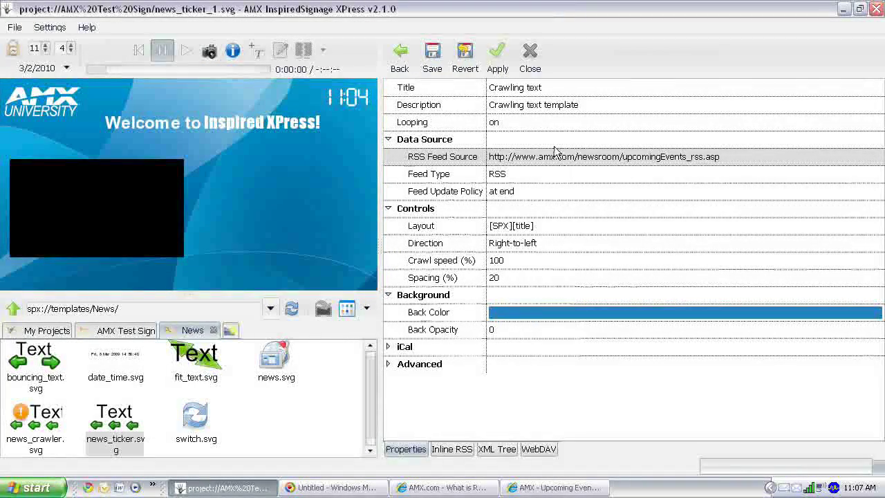
pyautogui.click(497, 60)
pyautogui.click(497, 61)
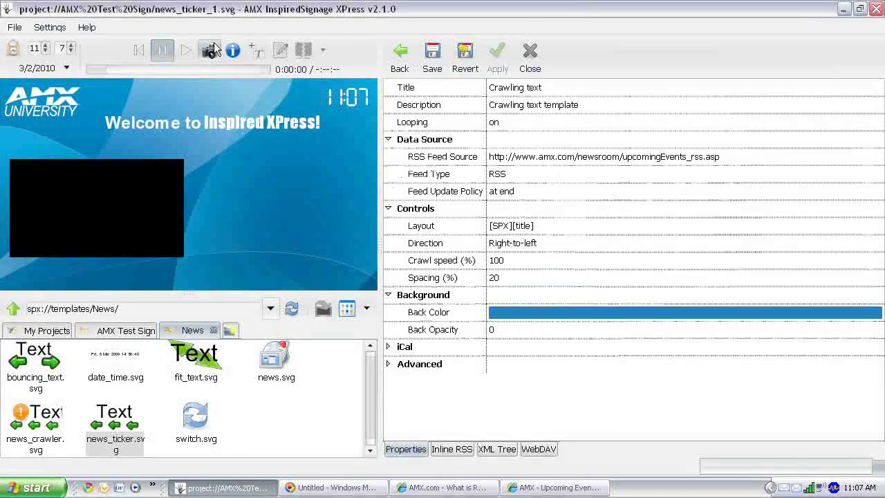
pyautogui.click(187, 52)
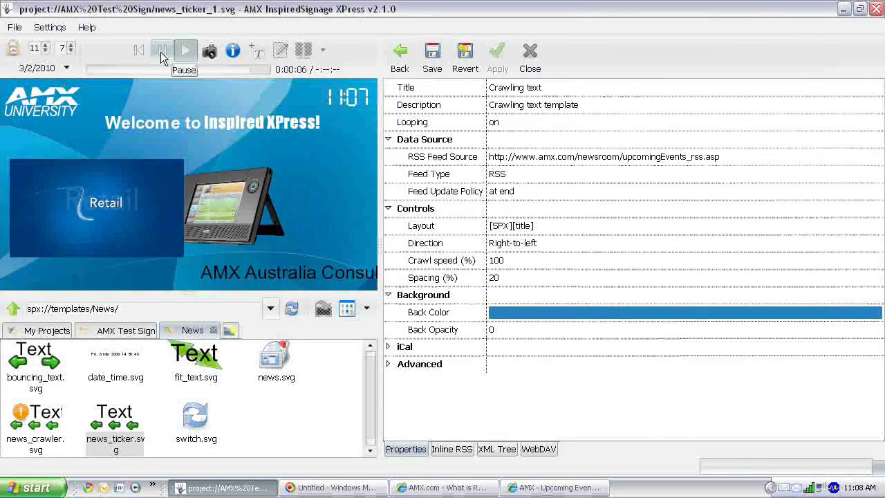
pyautogui.click(162, 56)
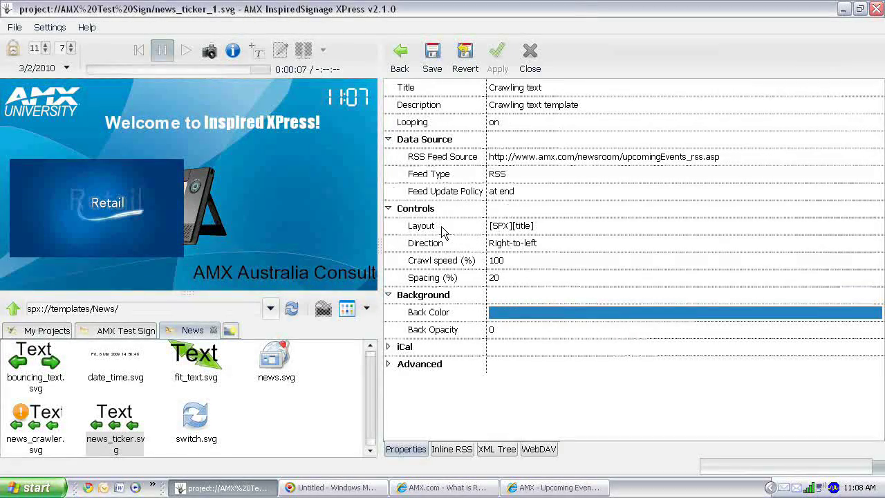
# Set the text color of the ticker's [SPX][title] layout to White, apply the change, and play the sign to preview it.
pyautogui.doubleClick(506, 230)
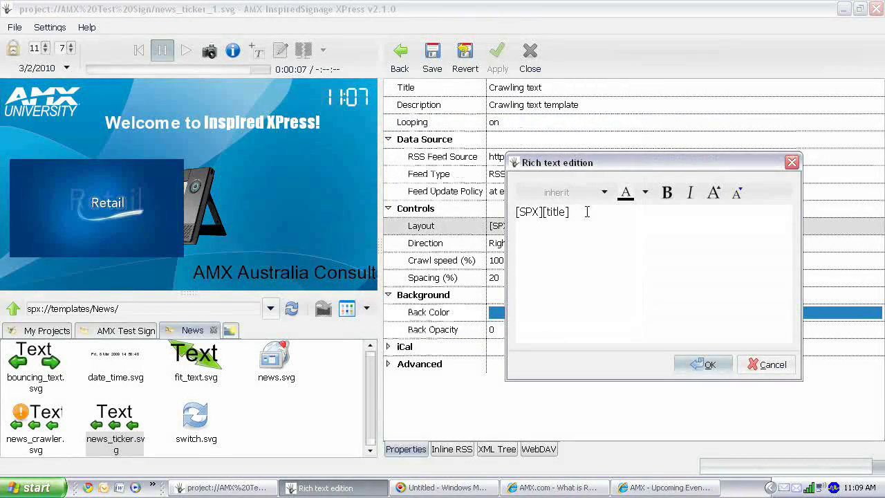
pyautogui.moveTo(527, 211); pyautogui.dragTo(516, 212)
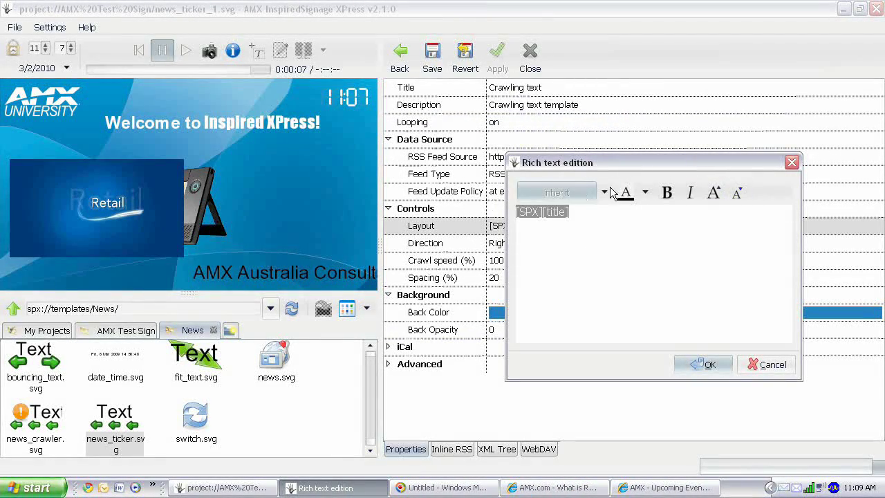
pyautogui.click(644, 193)
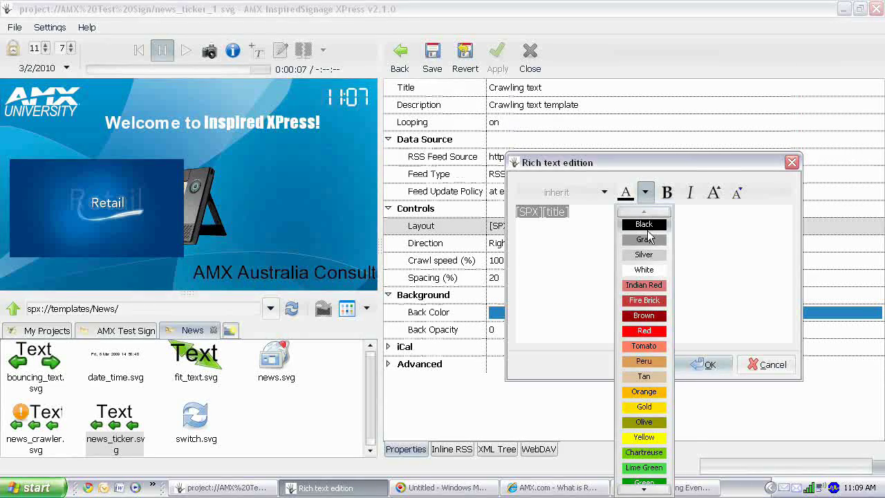
pyautogui.click(639, 271)
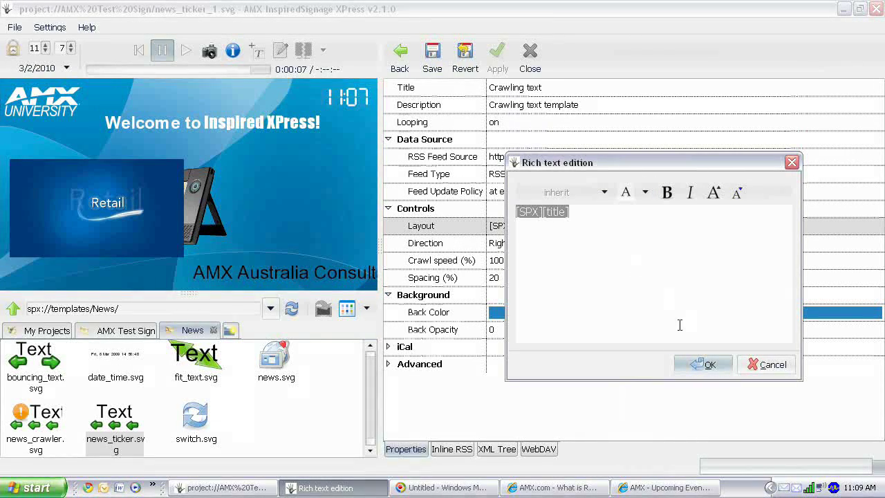
pyautogui.click(700, 361)
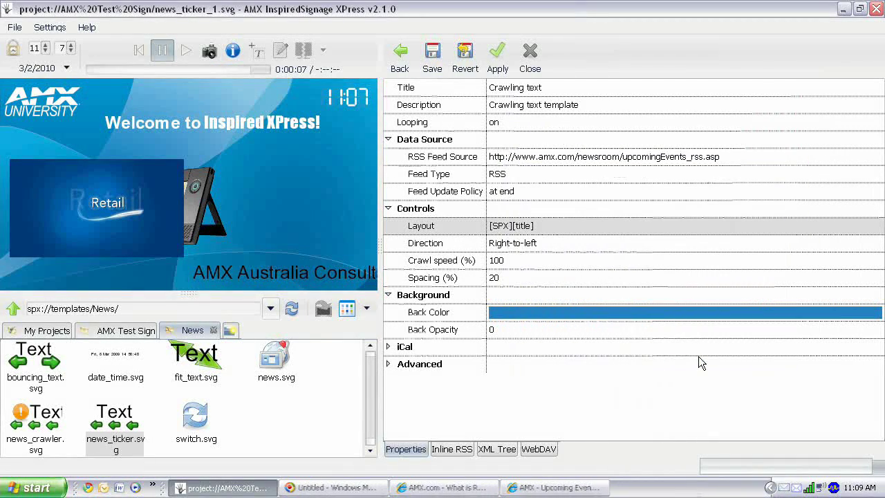
pyautogui.click(506, 65)
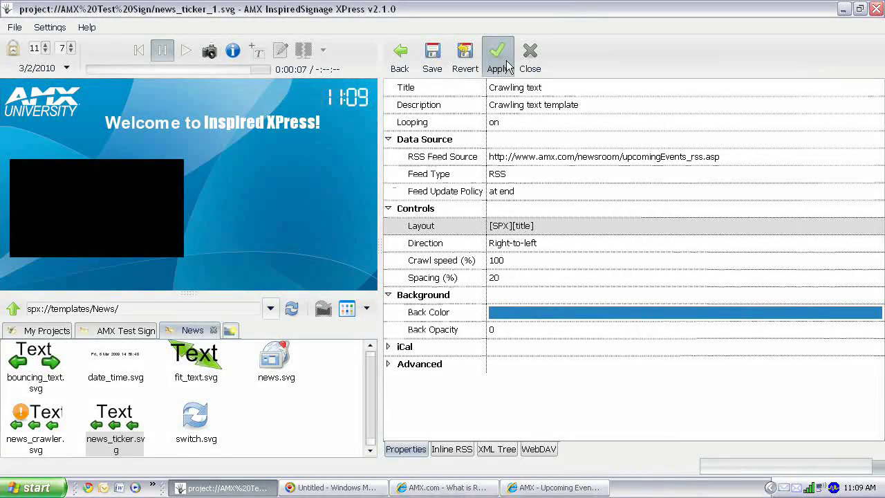
pyautogui.click(186, 51)
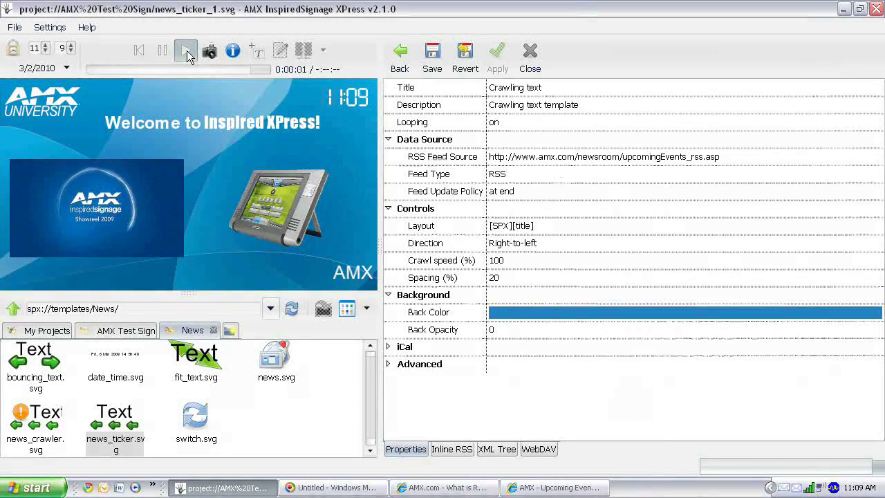